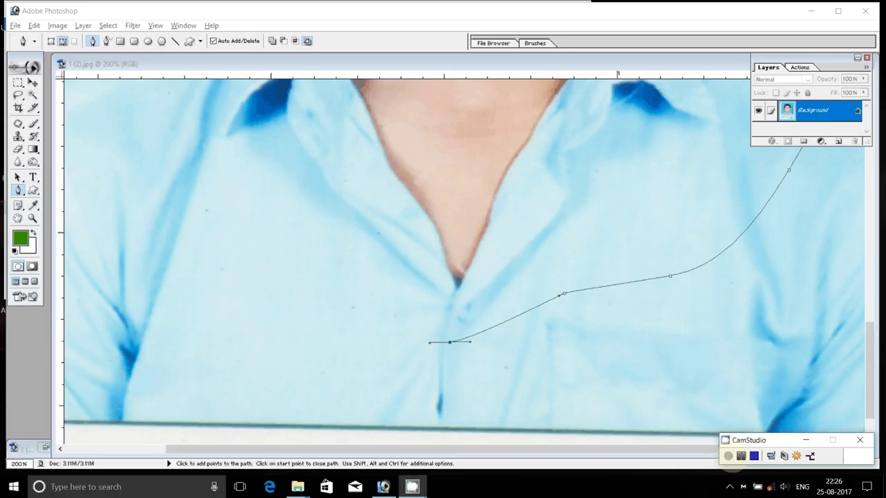
Finish the Pen path around the boy's neck, jawline and ear.
left_click_drag(238, 213, 234, 186)
left_click_drag(228, 135, 196, 359)
left_click_drag(207, 299, 225, 255)
mouse_move(290, 163)
left_mouse_down()
mouse_move(301, 142)
mouse_move(286, 327)
left_mouse_up()
left_click(289, 281)
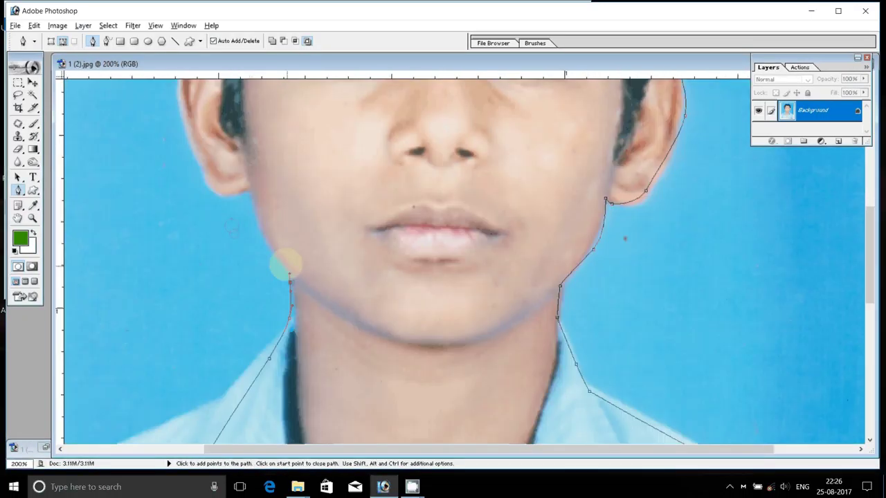
mouse_move(257, 215)
left_mouse_down()
mouse_move(249, 193)
mouse_move(317, 378)
left_mouse_up()
left_click_drag(275, 373, 267, 357)
mouse_move(248, 251)
left_mouse_down()
mouse_move(251, 233)
mouse_move(268, 221)
left_mouse_up()
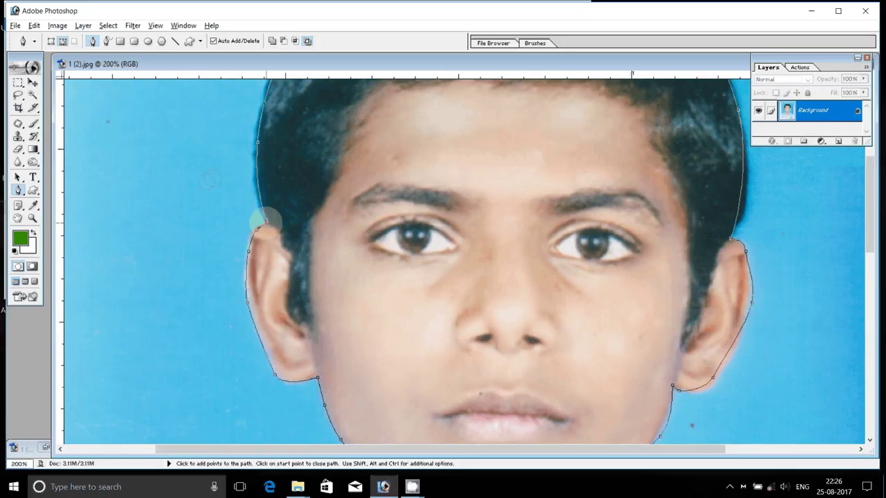
Turn the traced path into a selection and copy it onto a new Layer 1.
right_click(309, 129)
left_click(353, 184)
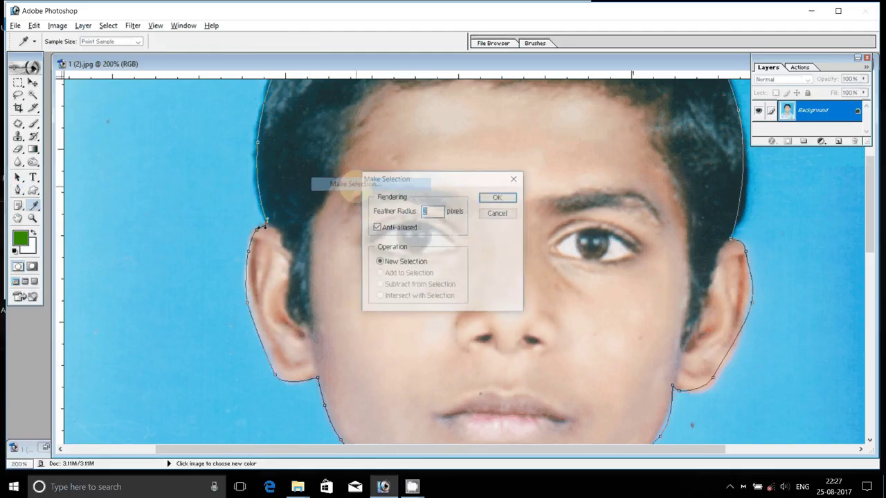
key("Return")
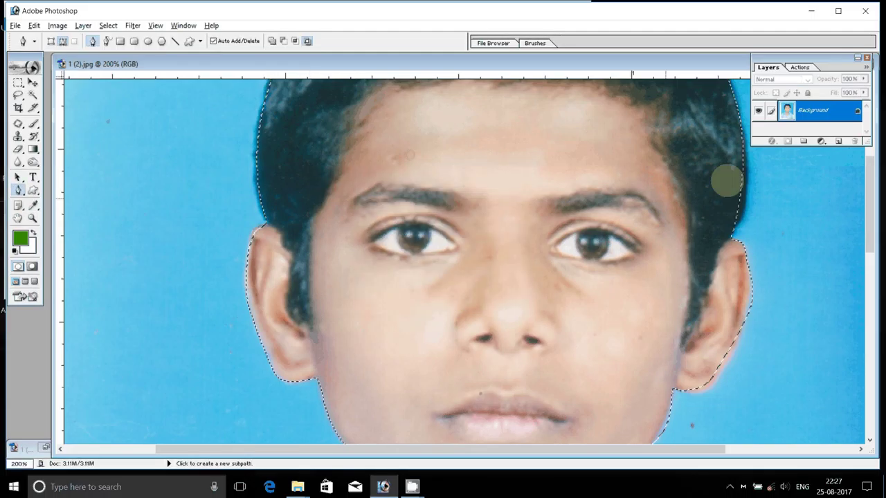
right_click(816, 112)
left_click(816, 181)
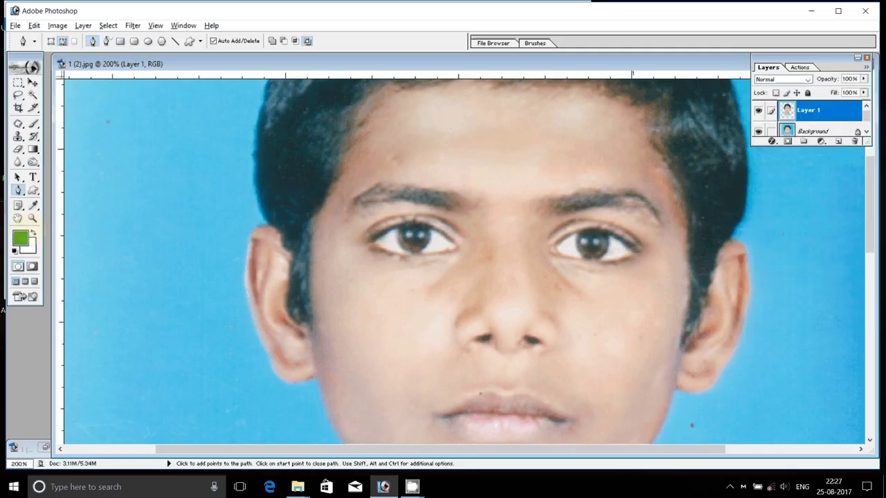
key("z")
key("ctrl+0")
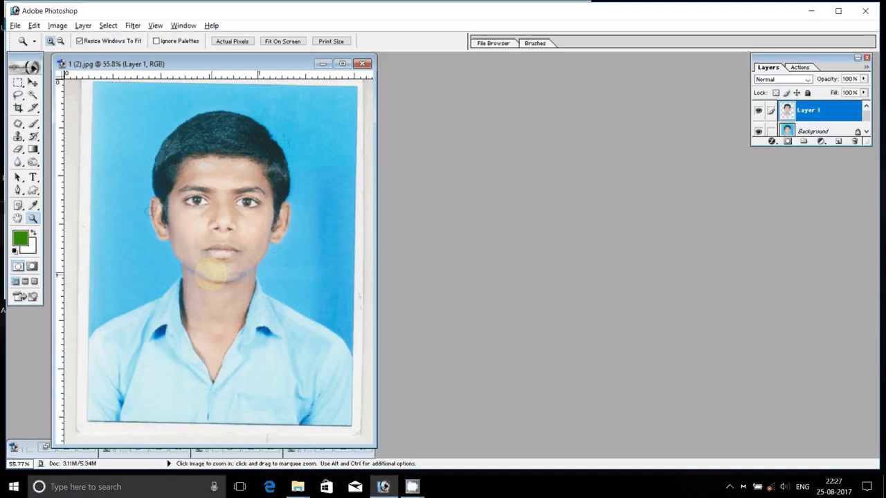
Open 21.psd from DATA (D:) > Backgrounds > 01.
double_click(457, 339)
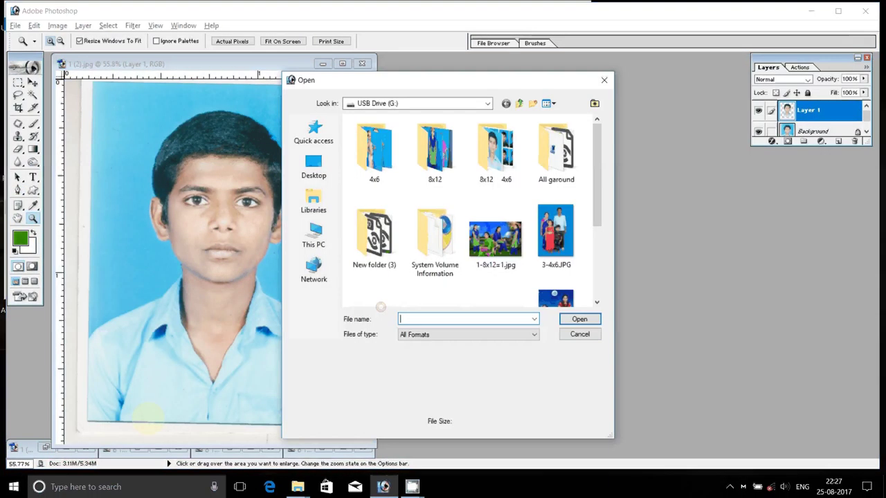
left_click(314, 235)
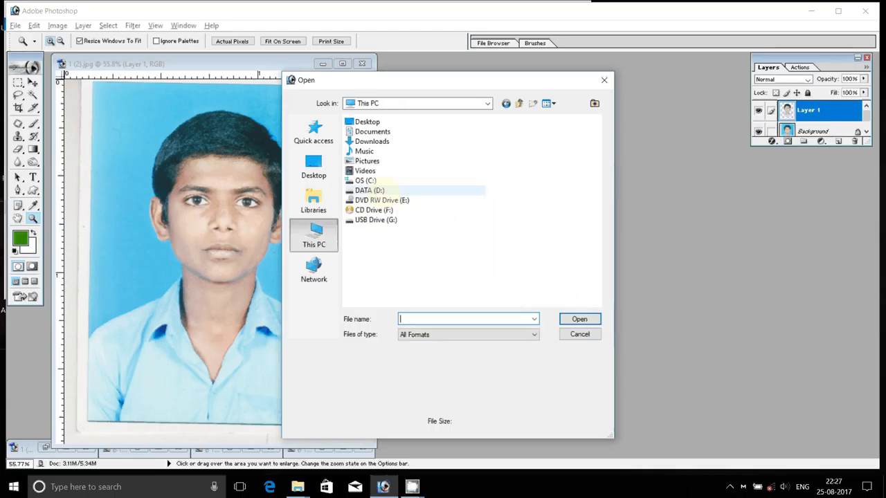
left_click(385, 189)
double_click(424, 191)
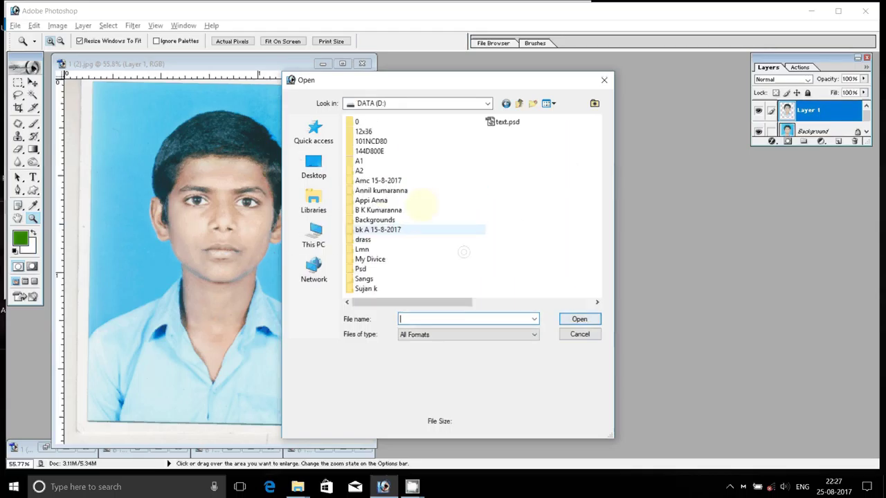
left_click(415, 220)
key("Return")
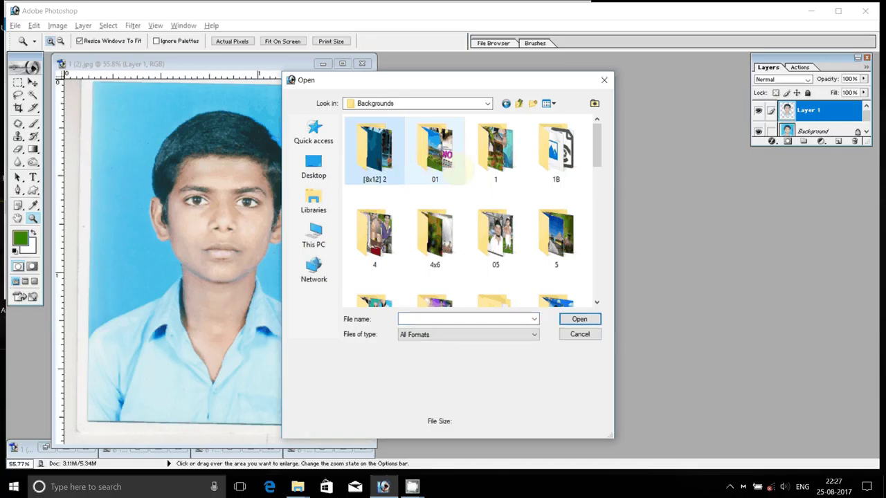
left_click(453, 163)
left_click(579, 319)
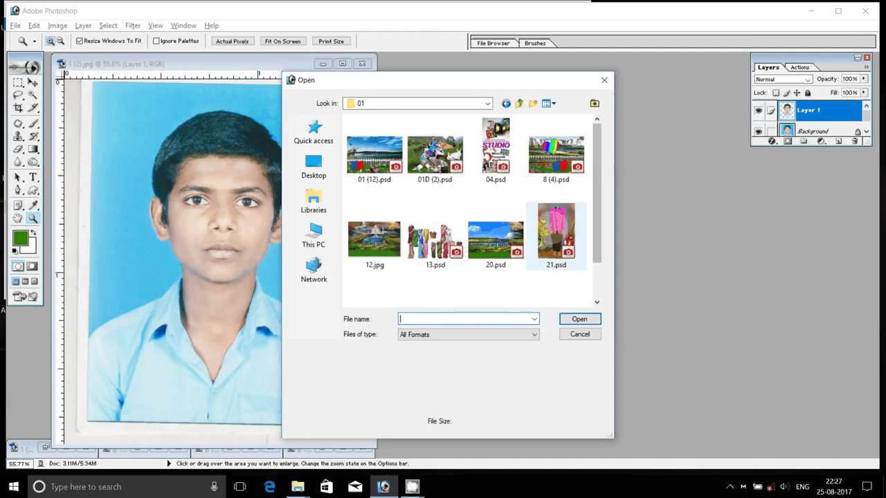
left_click(555, 235)
key("Return")
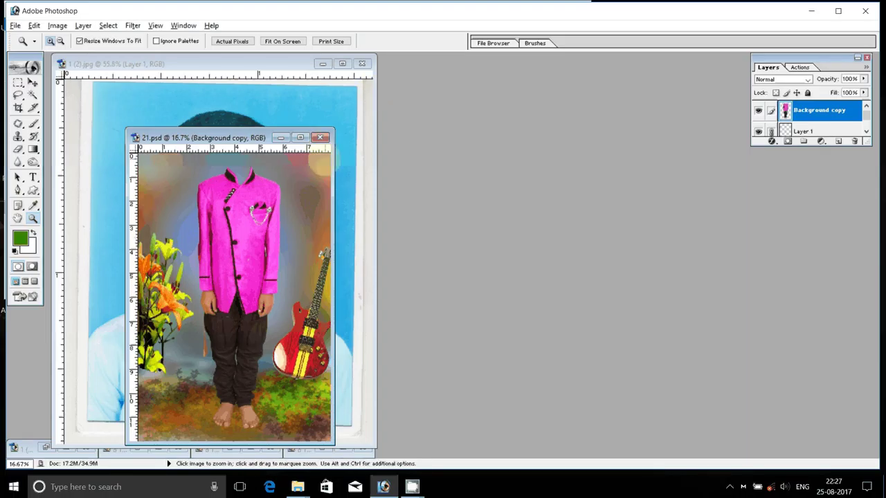
Create a 6×4 inch, 300 ppi document and drag the pink-suit body into it.
key("ctrl+n")
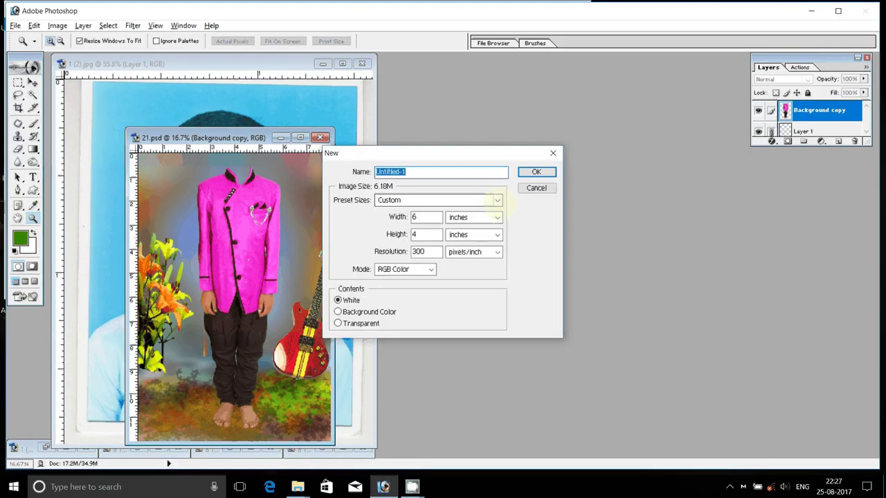
left_click(531, 173)
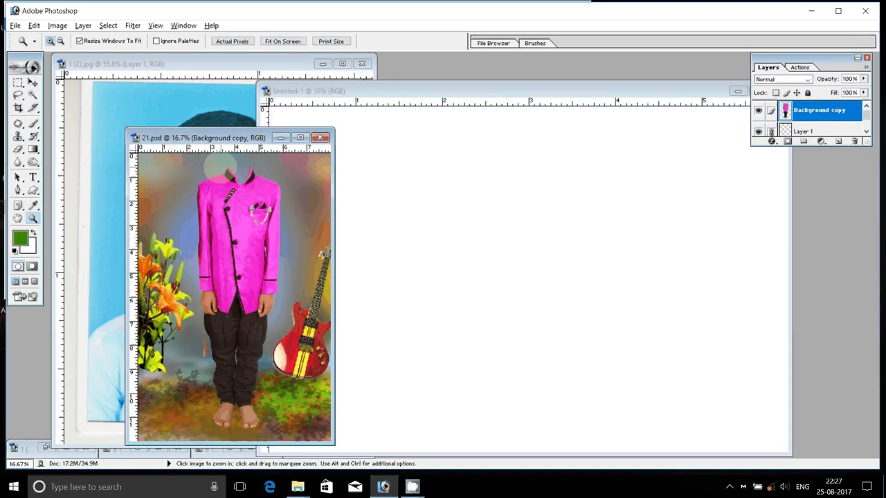
left_click_drag(253, 216, 559, 203)
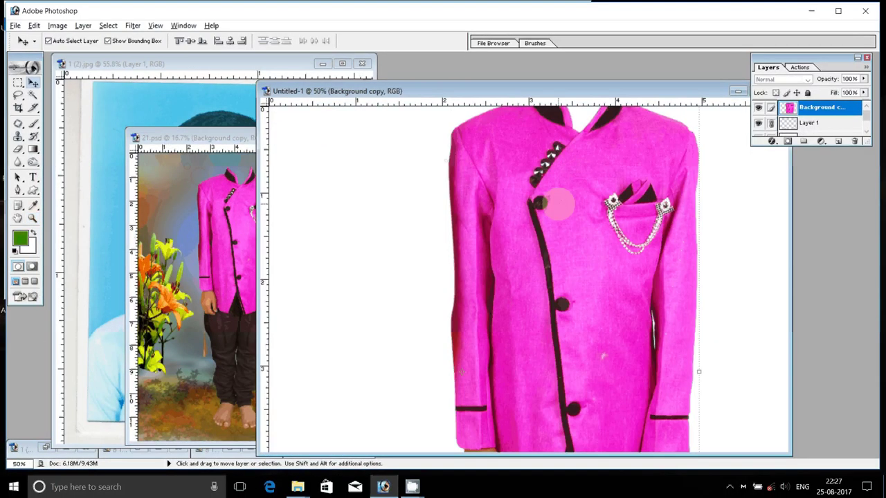
key("ctrl+minus")
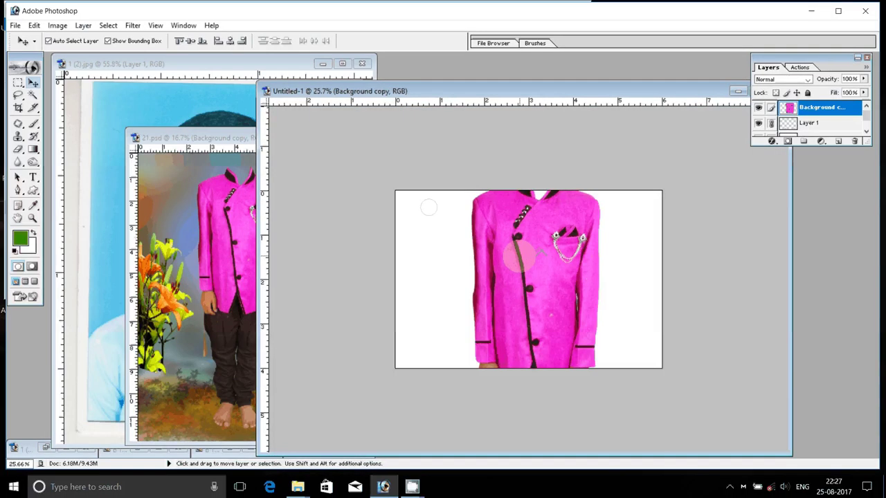
Scale the suit body to about 24% and centre it on the canvas.
key("ctrl+t")
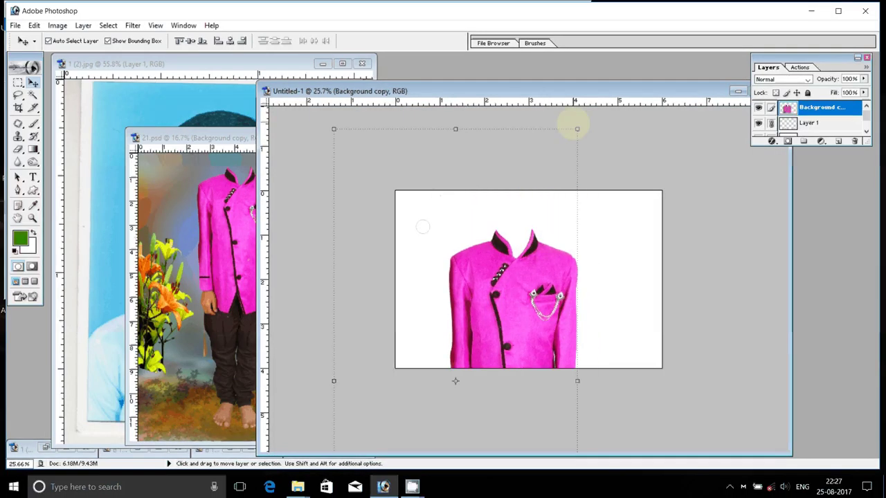
mouse_move(572, 123)
left_mouse_down()
mouse_move(471, 357)
mouse_move(515, 256)
left_mouse_up()
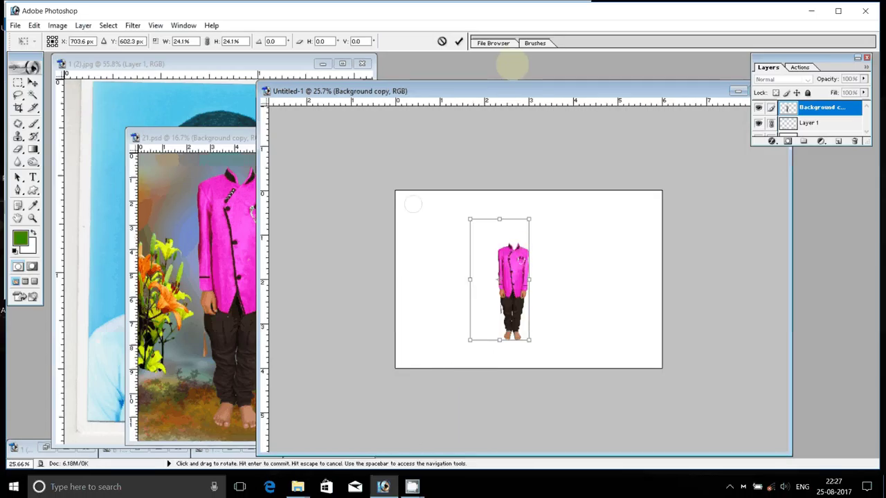
key("Return")
left_click(771, 124)
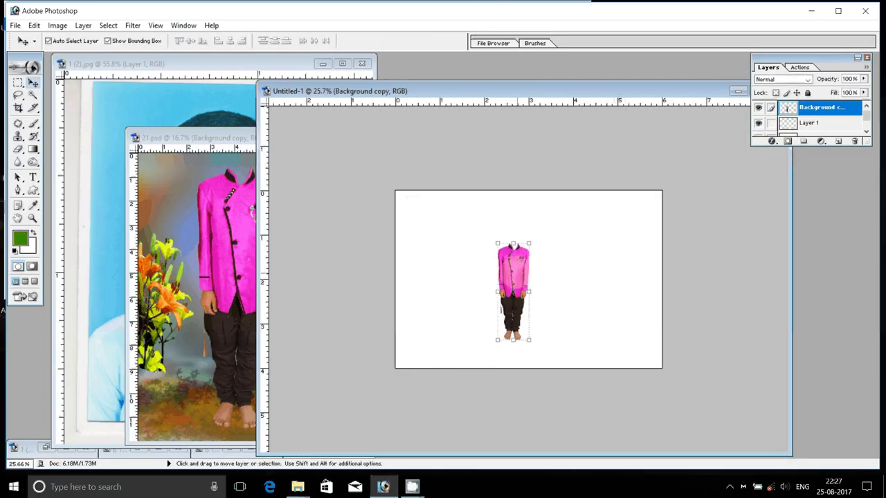
key("shift+Up")
key("shift+Up")
key("shift+Up")
key("shift+Left")
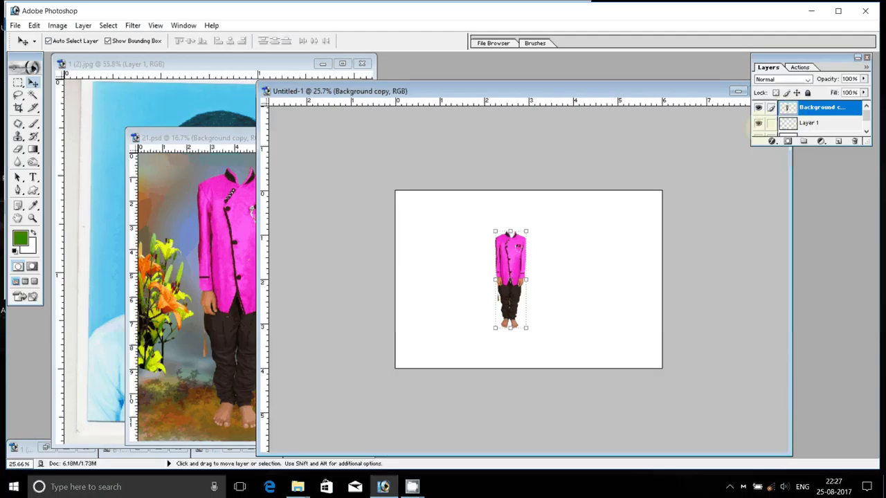
key("ctrl+z")
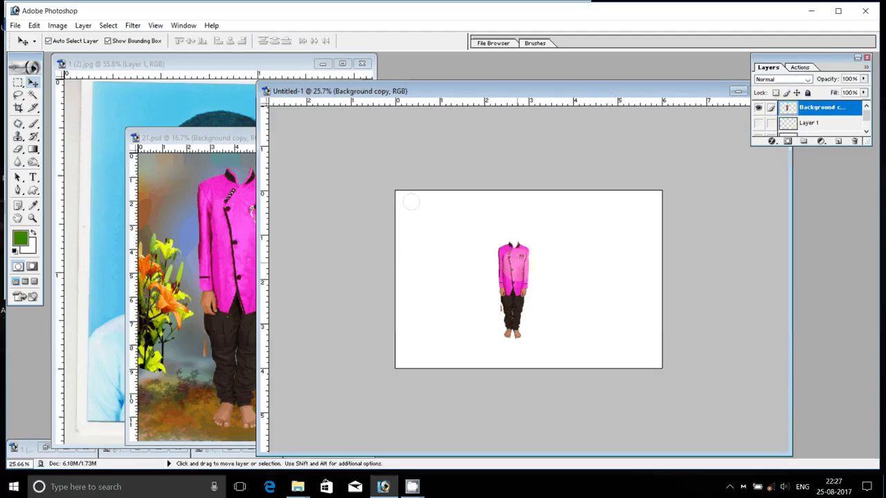
Delete the white Background layer to leave a transparent canvas.
right_click(616, 235)
left_click(632, 235)
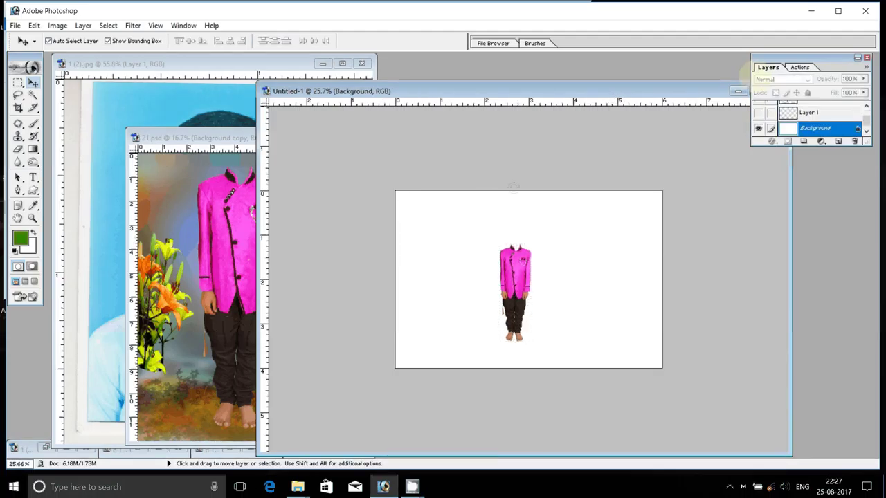
key("Delete")
key("ctrl+Tab")
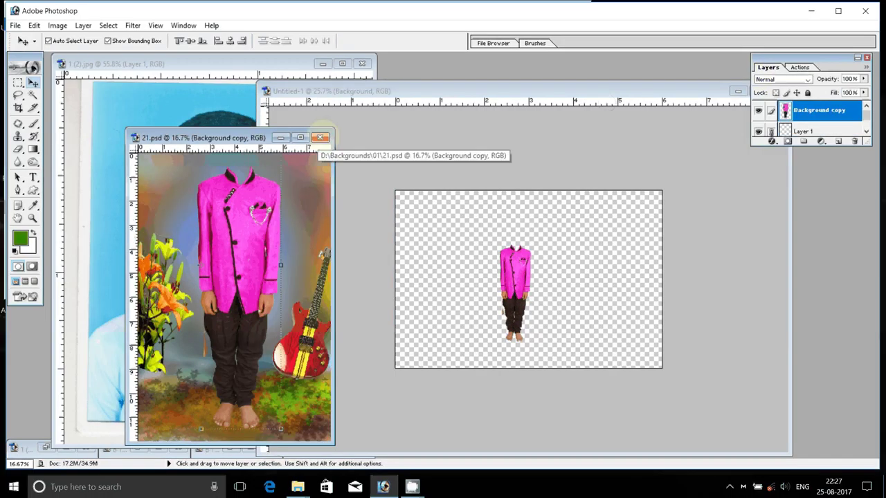
Close 21.psd and bring the boy's cut-out into Untitled-1, scaled down.
left_click(321, 137)
mouse_move(173, 242)
left_mouse_down()
mouse_move(503, 280)
mouse_move(459, 252)
left_mouse_up()
left_click_drag(497, 185, 480, 234)
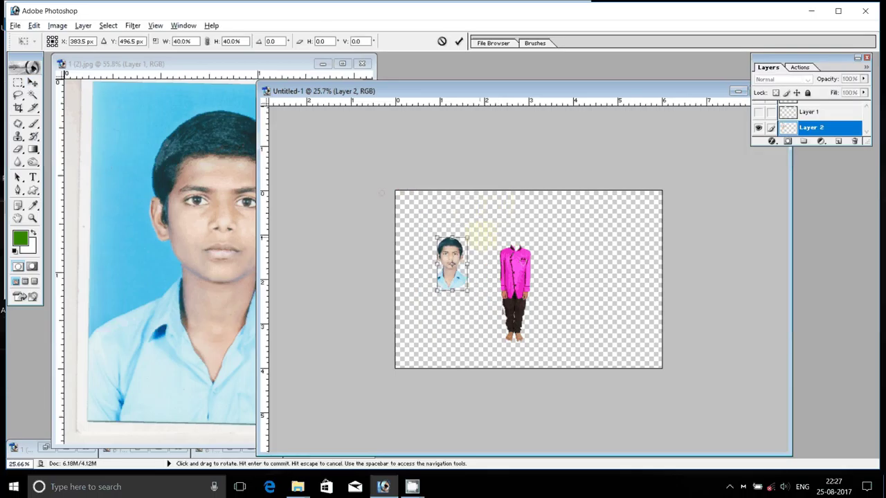
key("Return")
Shrink the boy's head to about 60% and set it onto the jacket collar.
key("z")
left_click(495, 246)
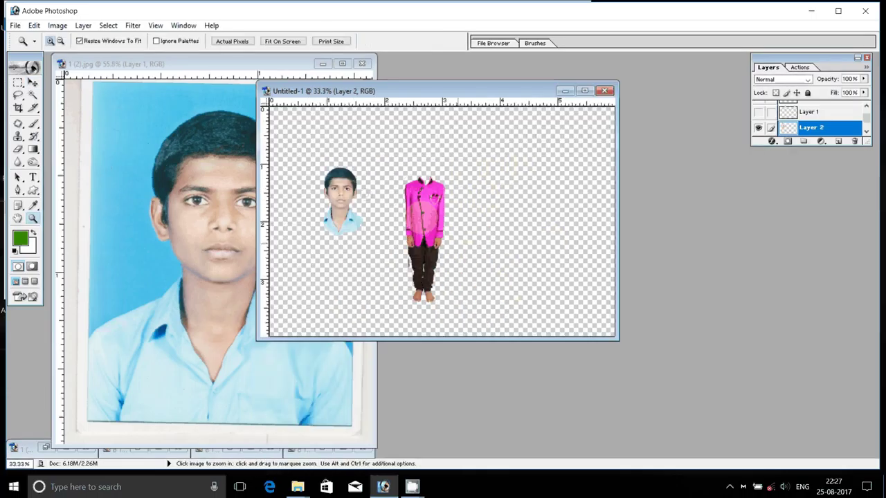
left_click(494, 246)
left_click(488, 244)
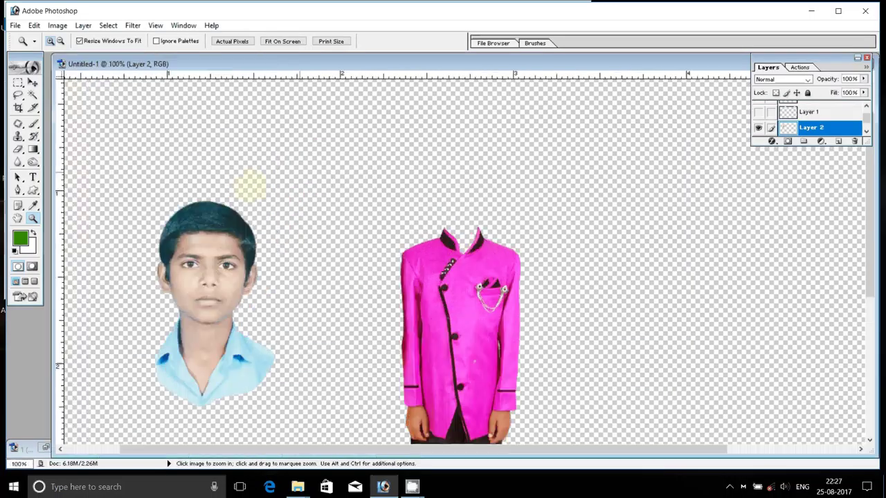
key("v")
mouse_move(207, 256)
left_mouse_down()
mouse_move(449, 154)
mouse_move(343, 173)
left_mouse_up()
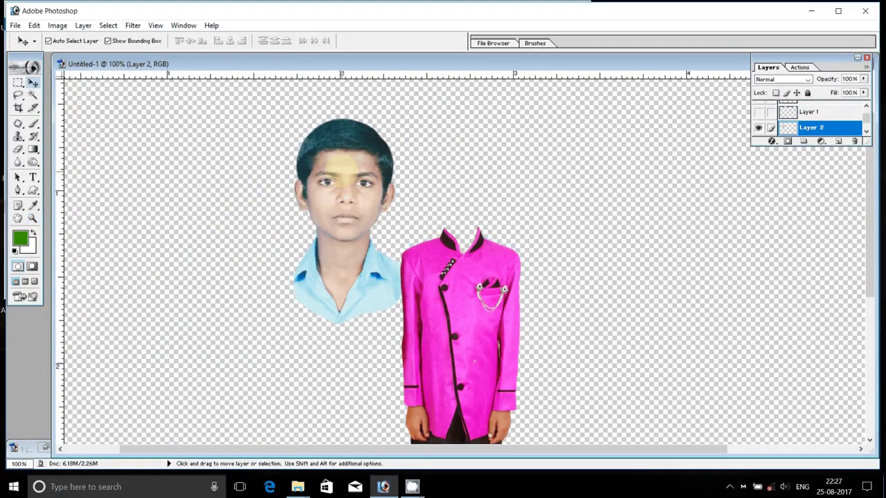
left_click_drag(411, 118, 387, 163)
key("Return")
mouse_move(352, 220)
left_mouse_down()
mouse_move(427, 201)
mouse_move(462, 218)
left_mouse_up()
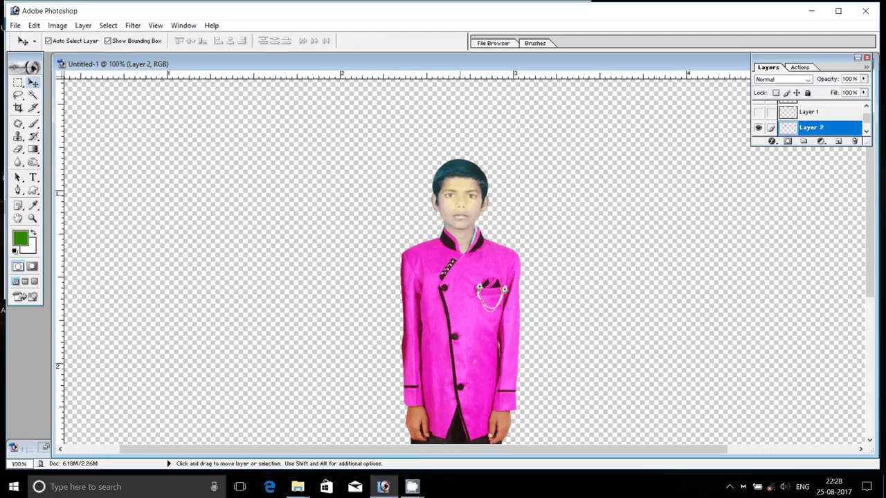
Commit the head placement, view the whole figure, and transform the body layer.
key("ctrl+t")
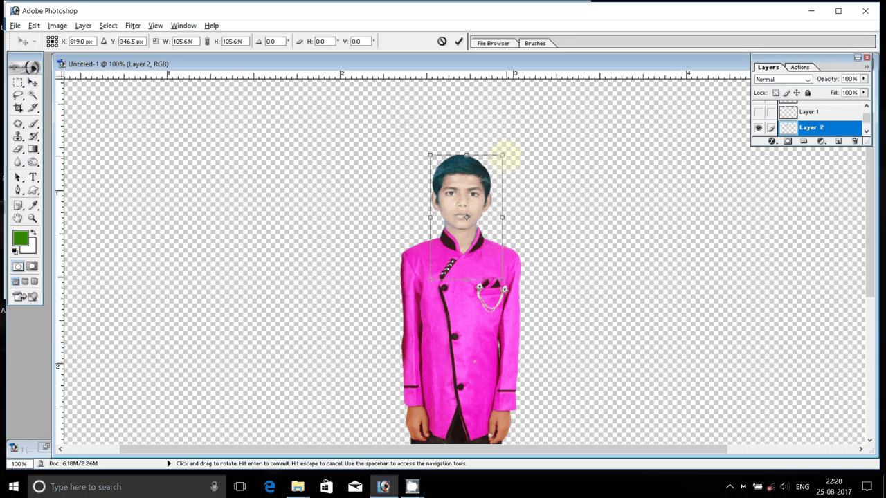
key("Return")
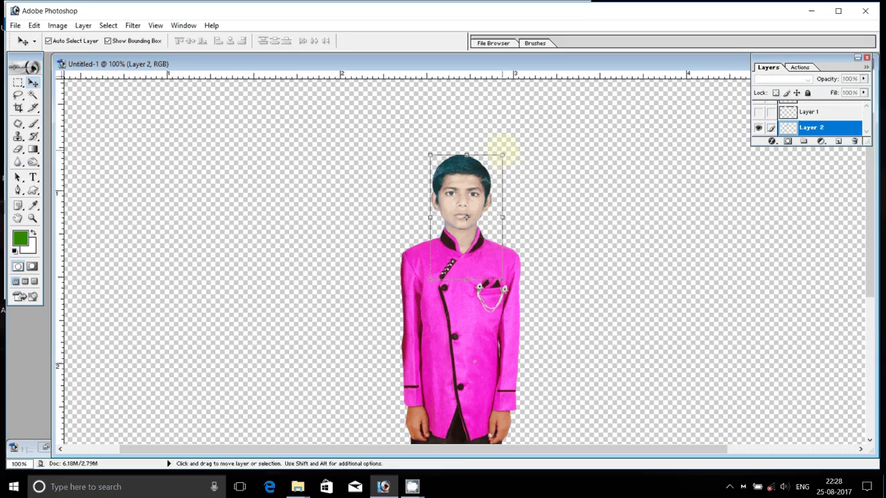
scroll(484, 225, "down", 2)
key("z")
scroll(482, 228, "down", 2)
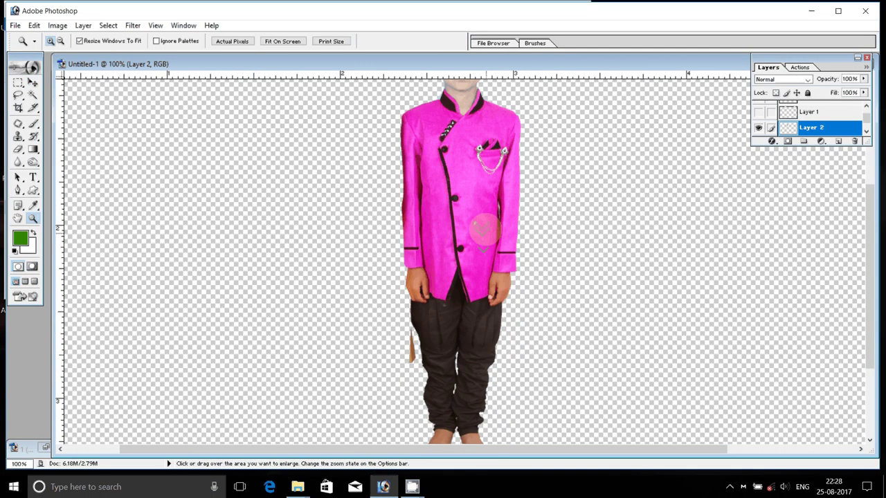
key("ctrl+0")
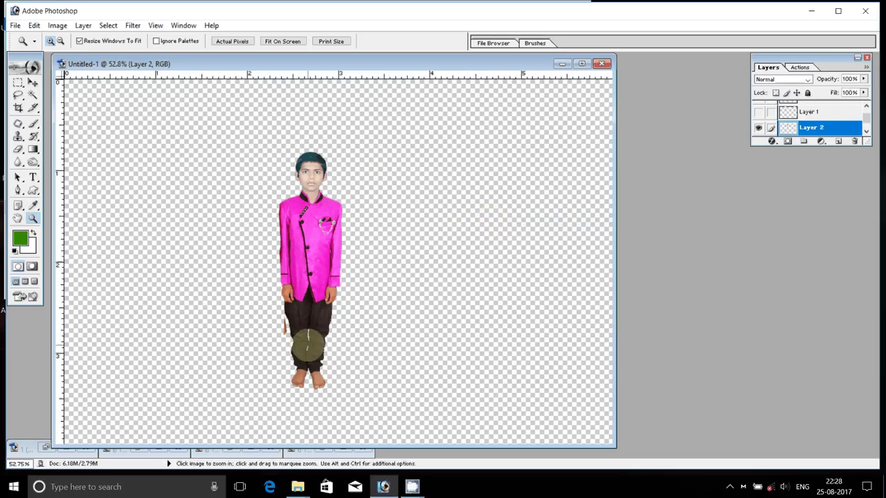
left_click(377, 215)
key("v")
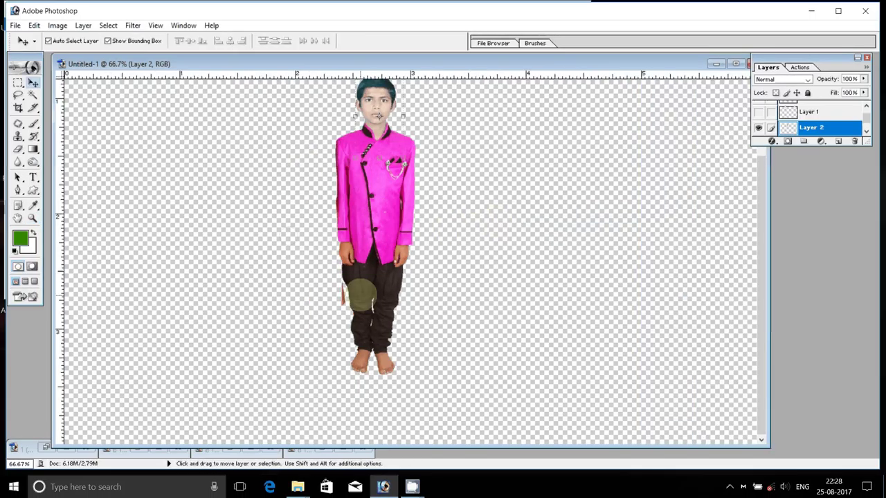
left_click(360, 294)
key("ctrl+t")
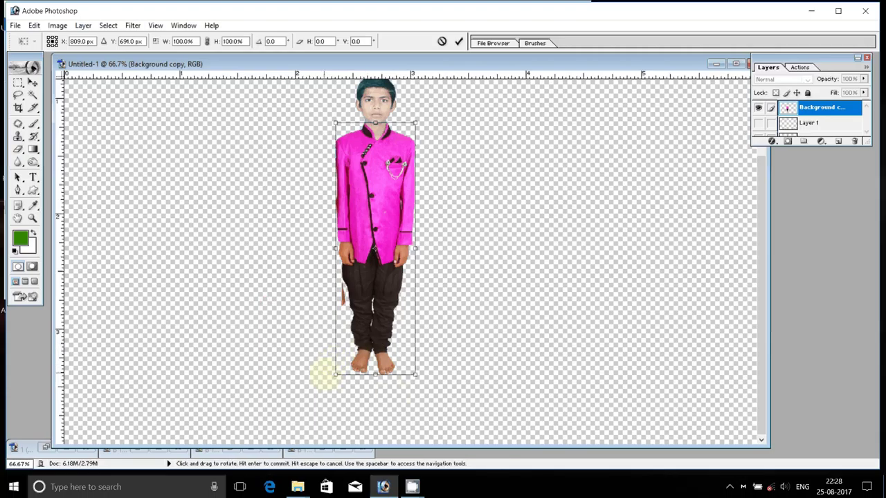
Widen the boy's lower body by stretching the bottom transform corners outward.
left_click_drag(334, 375, 330, 378)
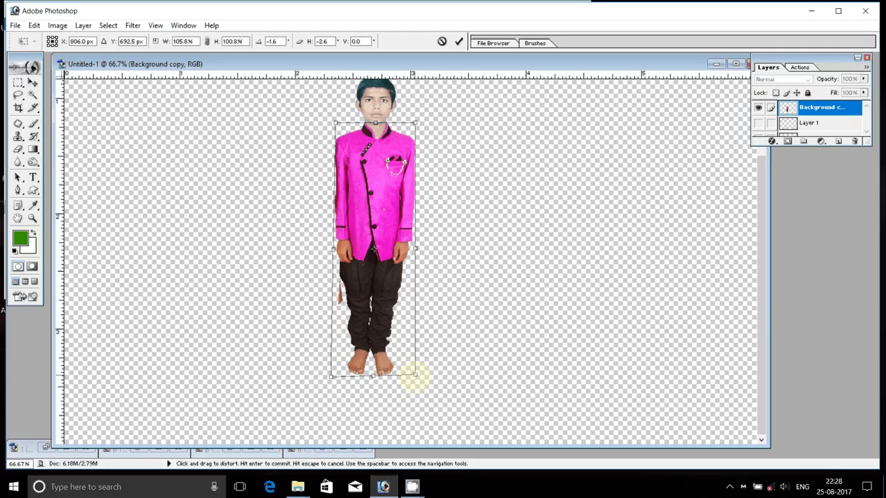
left_click_drag(414, 377, 422, 379)
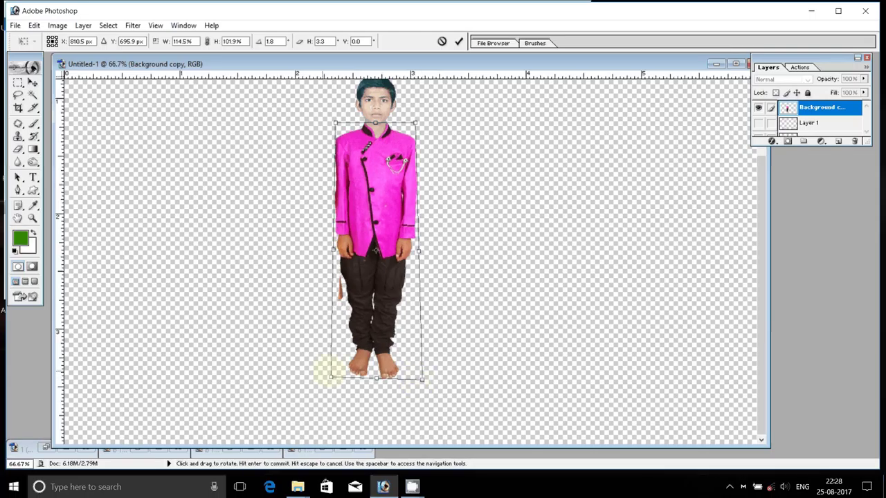
left_click_drag(331, 377, 326, 380)
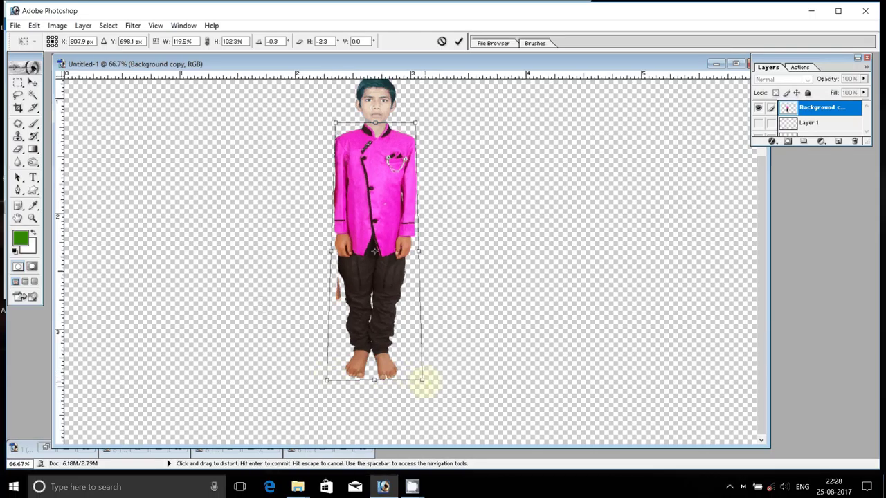
double_click(374, 299)
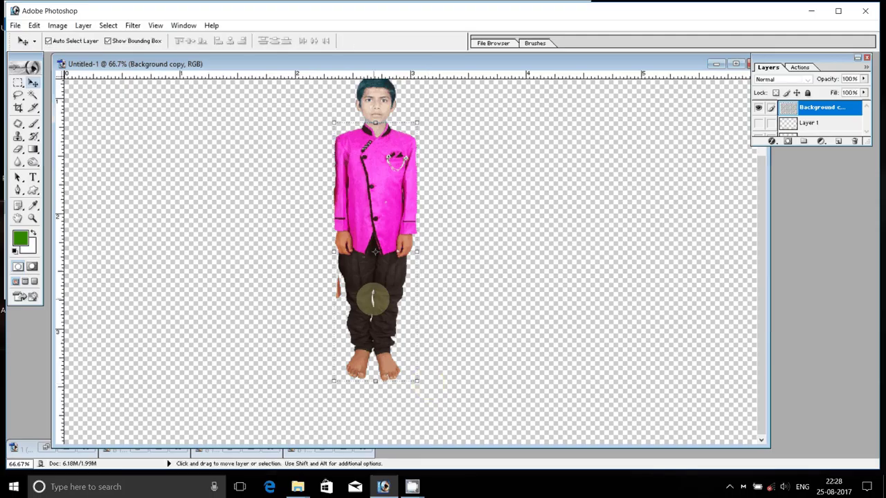
Check the collar up close and combine the head and body into one layer.
key("z")
left_click(380, 168)
left_click(373, 197)
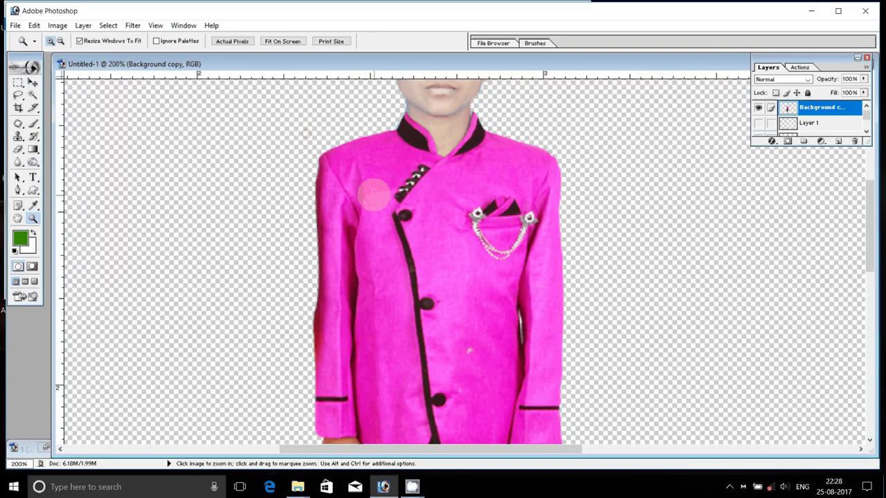
left_click(373, 197)
scroll(545, 239, "up", 3)
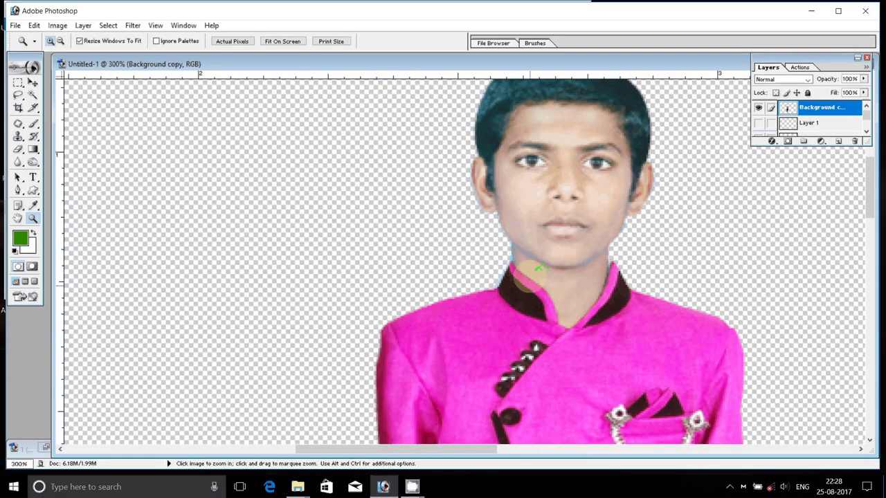
scroll(533, 270, "up", 2)
key("v")
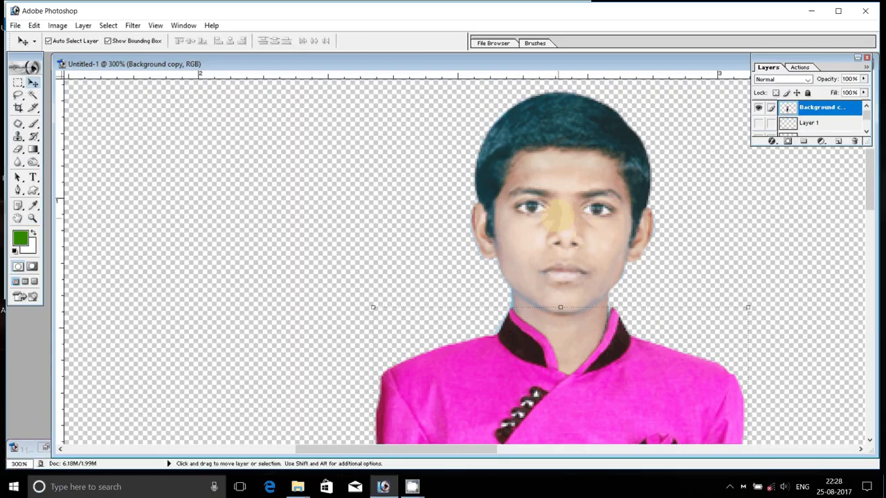
key("ctrl+j")
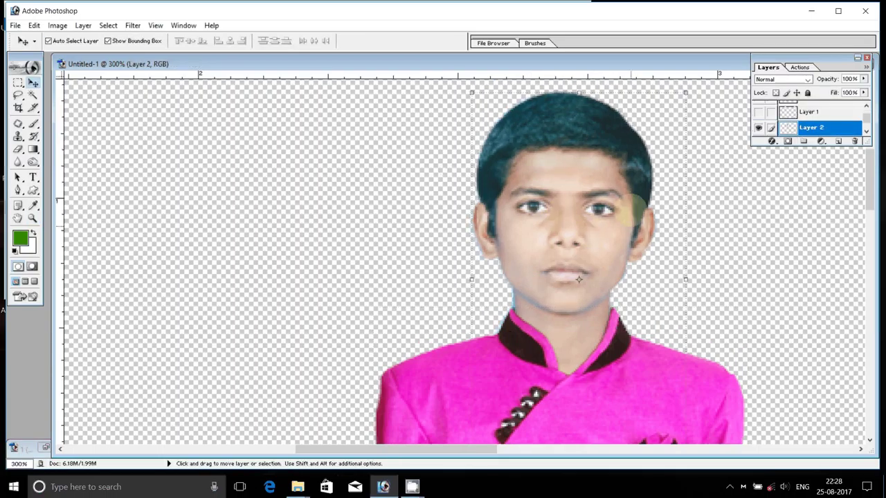
Reposition the boy's layer using Shift-constrained drags.
left_click_drag(632, 211, 584, 220)
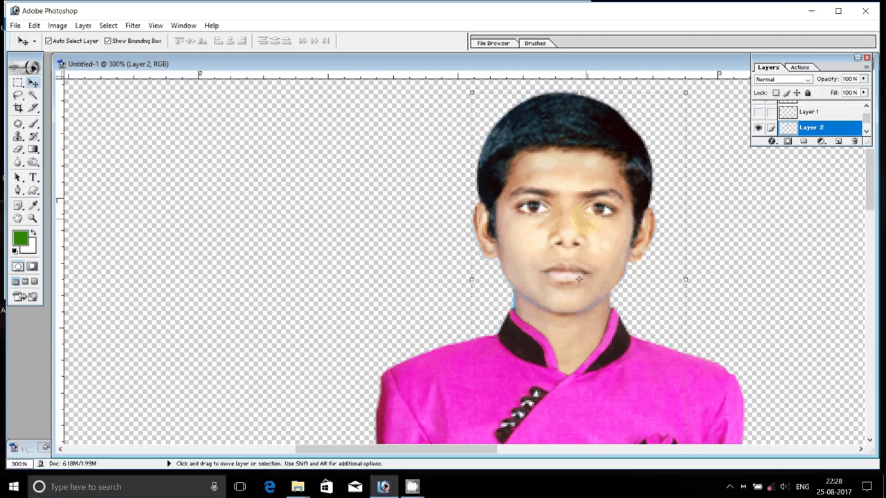
key("shift")
left_click_drag(578, 279, 444, 356)
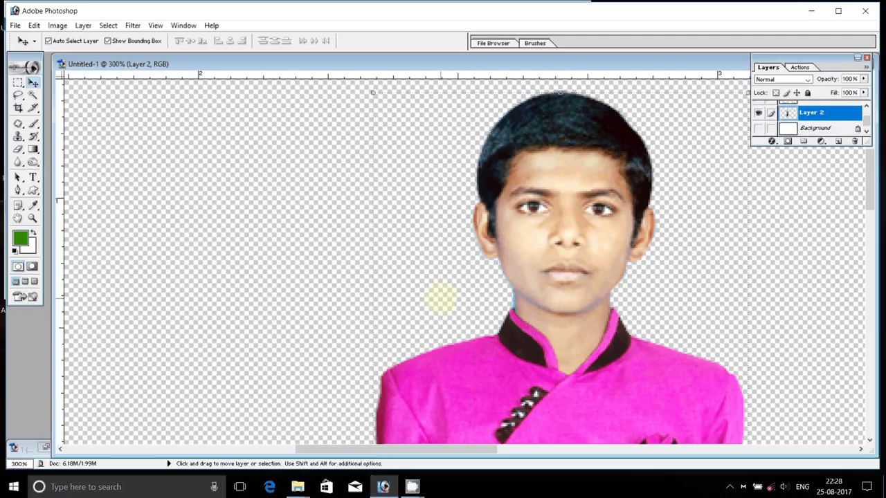
key("z")
right_click(479, 304)
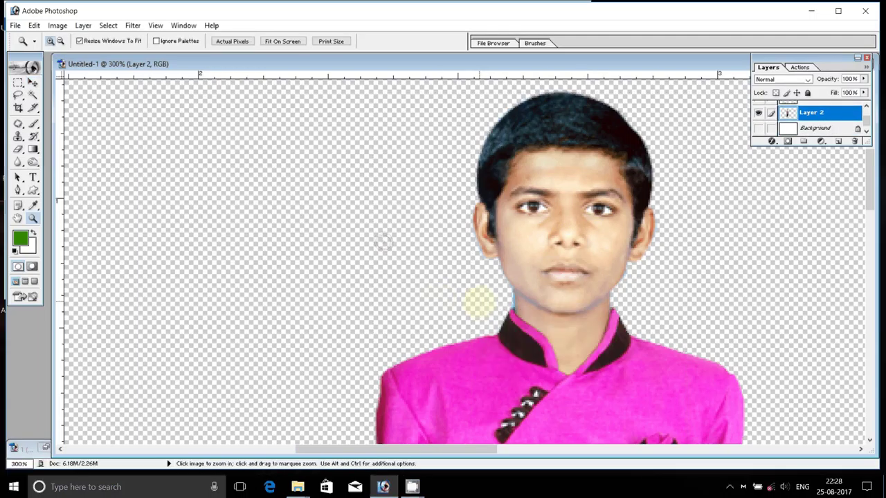
Move the boy to the canvas's right and drag in the 1 (1).psd woman as Layer 3.
right_click(478, 304)
left_click(499, 305)
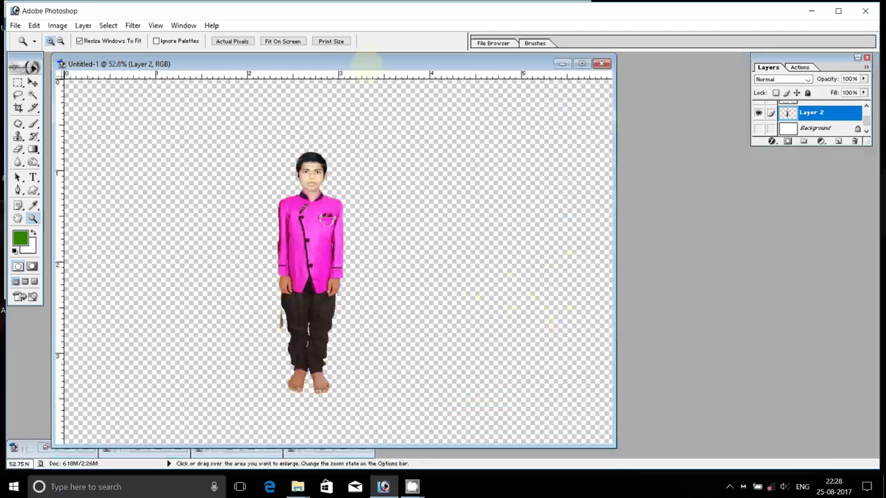
left_click_drag(346, 63, 404, 59)
key("v")
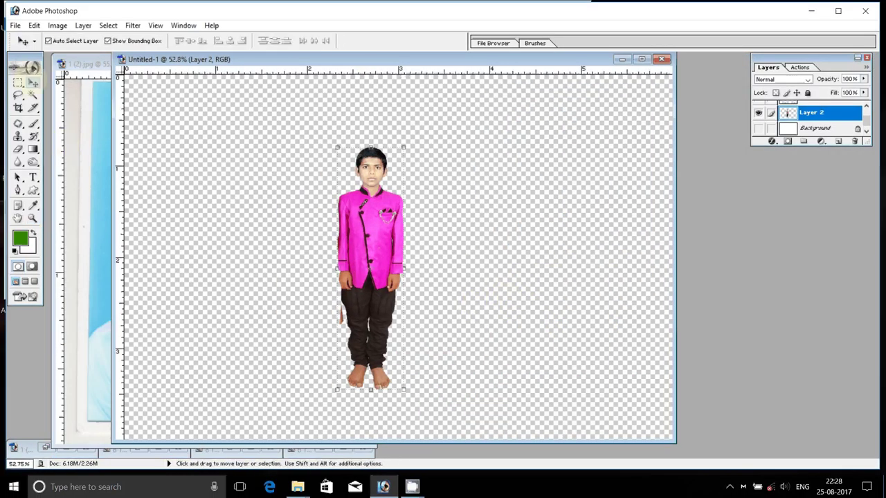
mouse_move(390, 163)
left_mouse_down()
mouse_move(570, 154)
mouse_move(552, 158)
left_mouse_up()
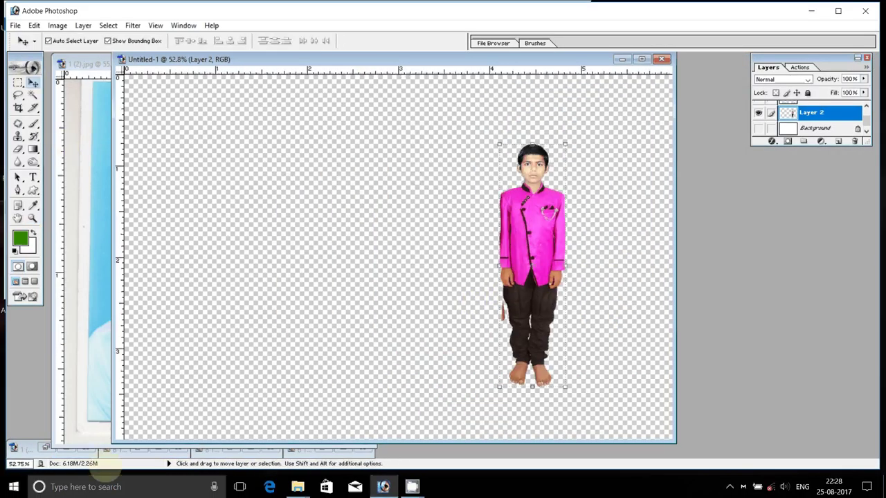
left_click(83, 415)
left_click_drag(193, 276, 489, 227)
Shrink the woman to about 37% and raise her so her feet show.
key("ctrl+t")
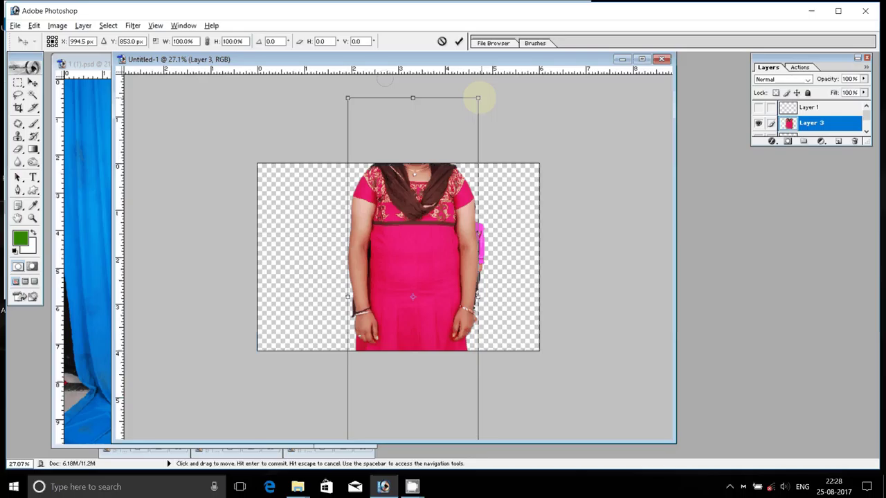
left_click_drag(478, 98, 436, 224)
key("Return")
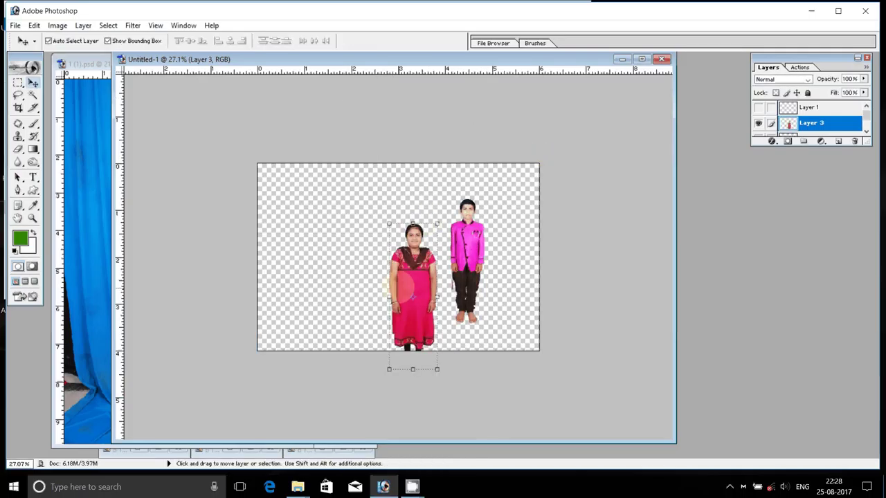
left_click_drag(410, 290, 387, 256)
Move the boy beside the woman and bring his layer in front of hers.
left_click_drag(467, 263, 360, 268)
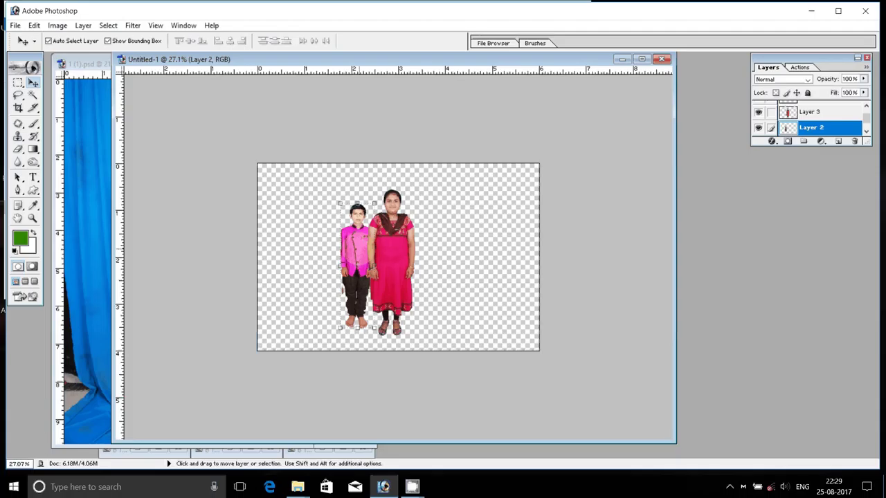
key("ctrl+bracketright")
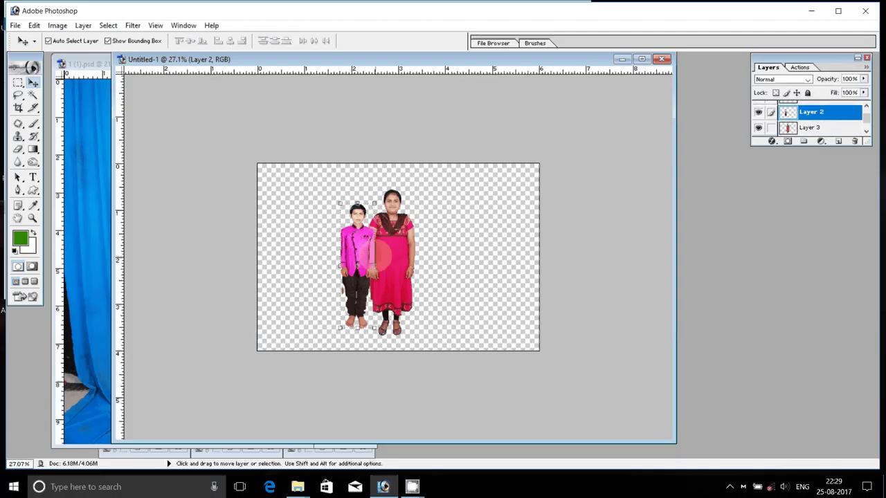
key("z")
left_click(369, 267)
left_click(369, 228)
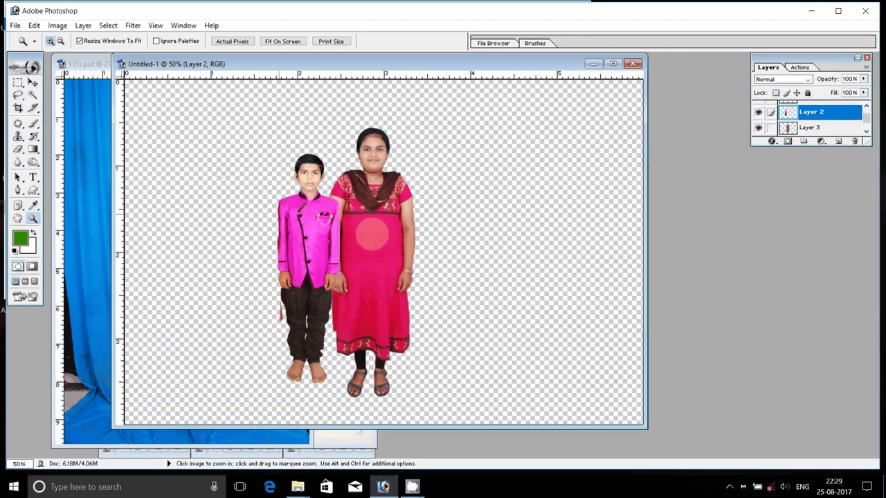
left_click(391, 263)
key("v")
mouse_move(393, 264)
left_mouse_down()
mouse_move(576, 270)
mouse_move(547, 257)
left_mouse_up()
left_click(544, 277)
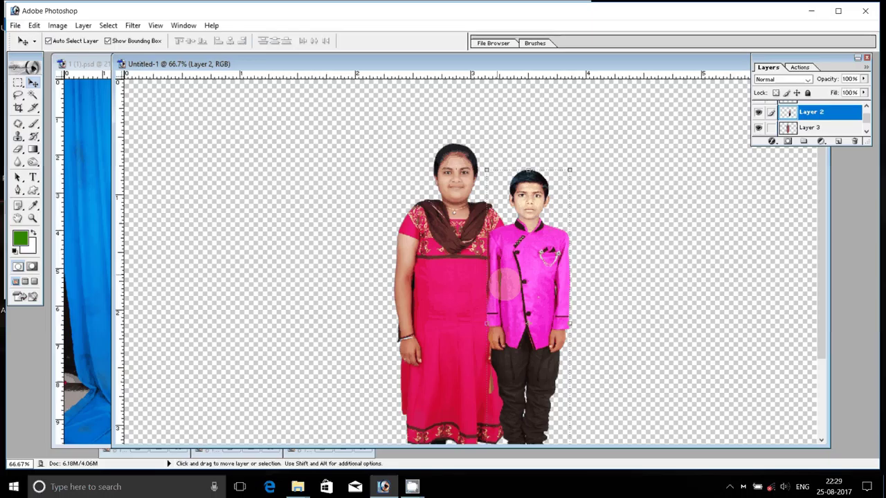
Place the boy on the woman's left and enlarge him to about 107.6%.
key("z")
right_click(527, 264)
left_click(553, 271)
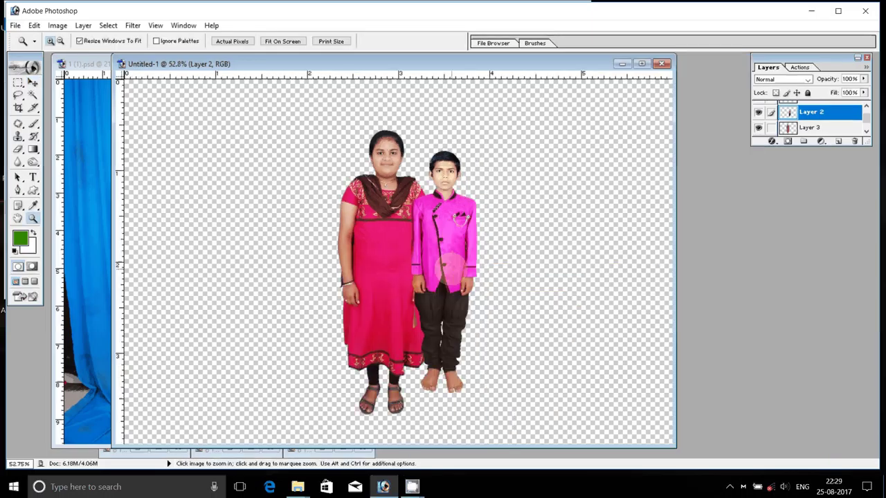
key("v")
mouse_move(450, 268)
left_mouse_down()
mouse_move(357, 212)
mouse_move(310, 248)
left_mouse_up()
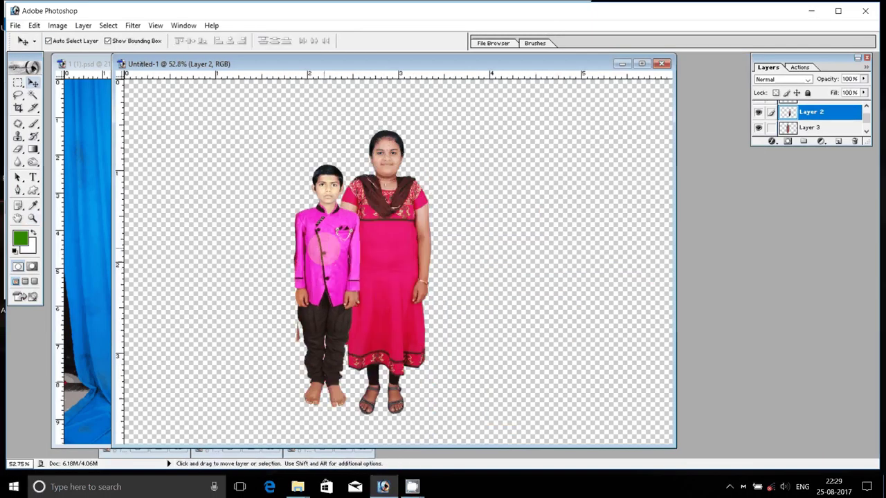
left_click_drag(360, 164, 363, 151)
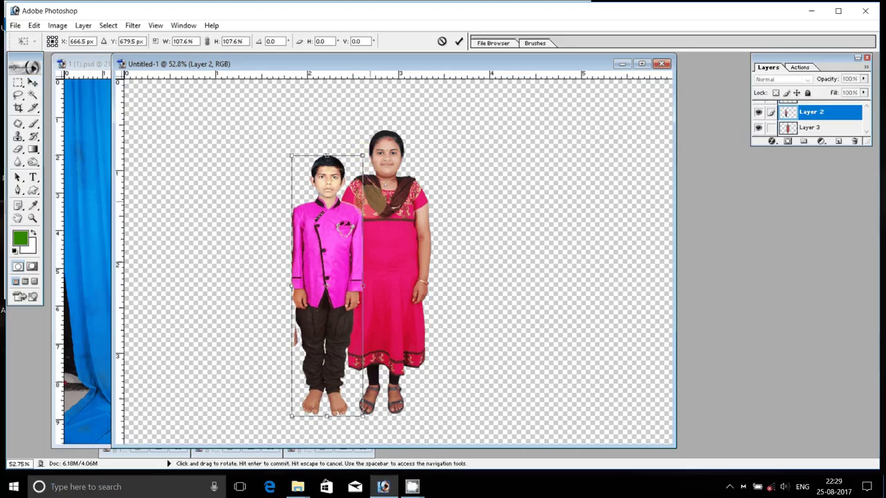
key("Return")
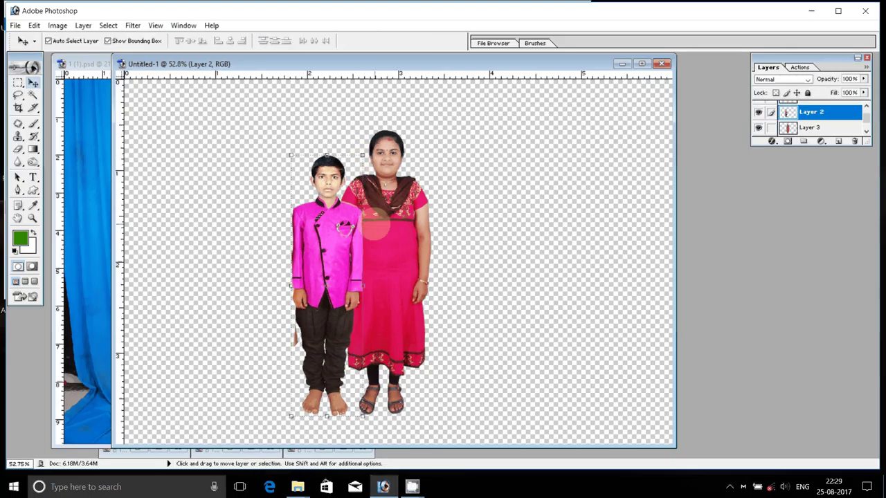
left_click(297, 486)
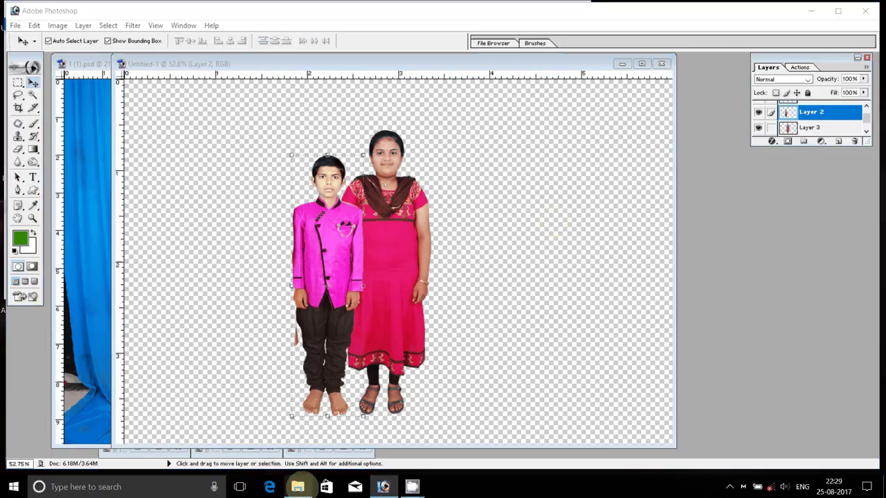
scroll(543, 267, "down", 2)
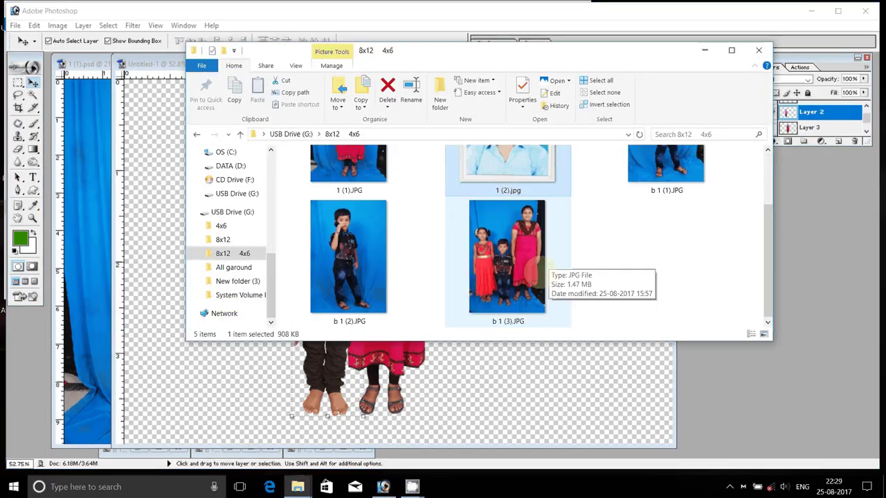
scroll(544, 266, "up", 2)
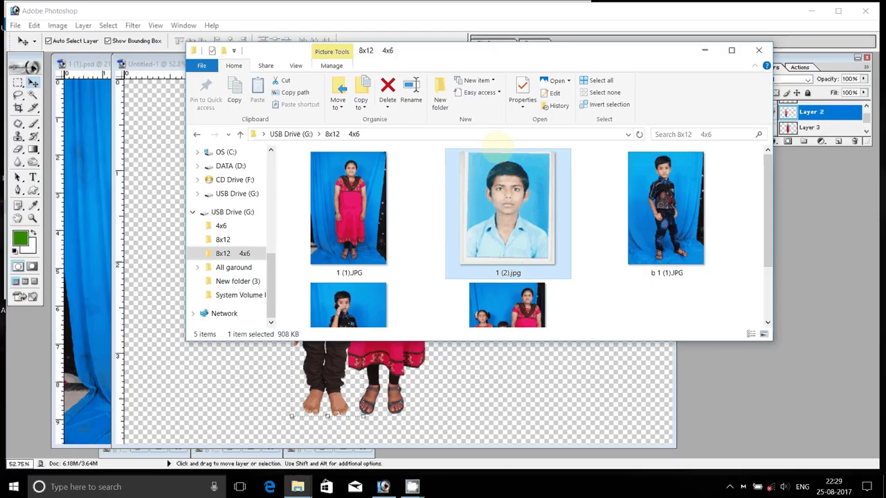
scroll(493, 142, "down", 2)
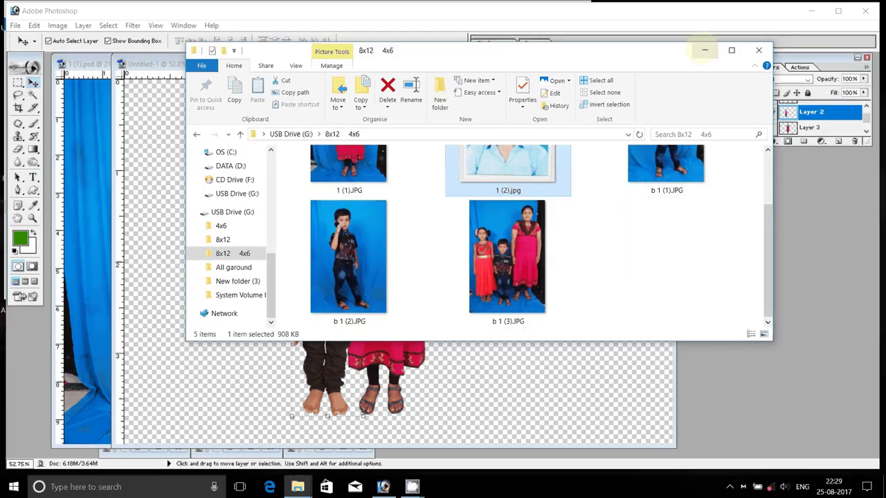
left_click(705, 50)
double_click(754, 343)
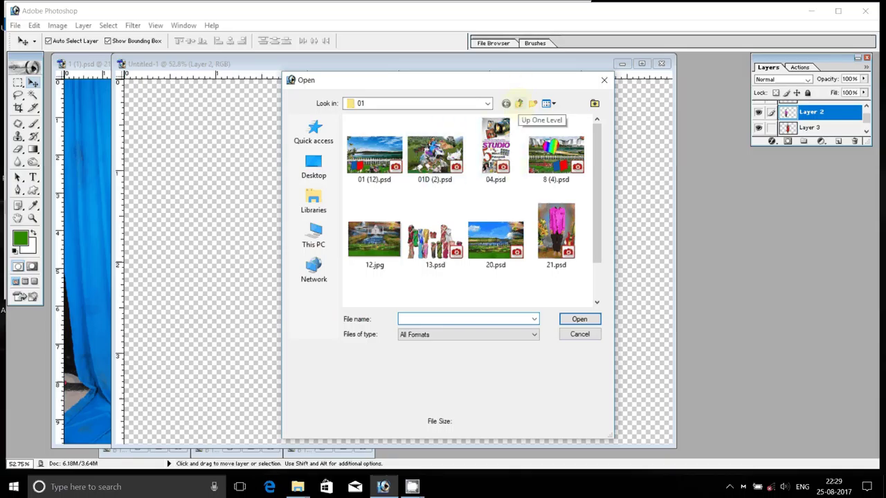
Go up to Backgrounds, enter the [8x12] 2 folder and select 12x15......PSD.
left_click(520, 103)
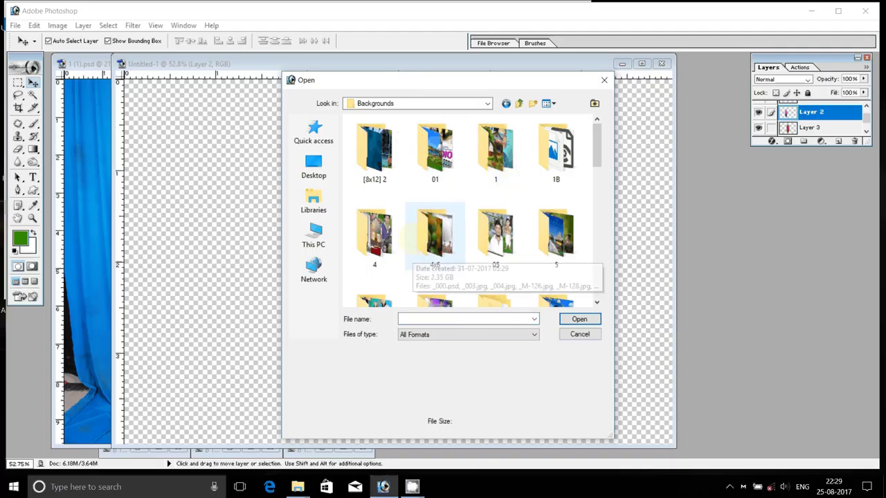
double_click(377, 149)
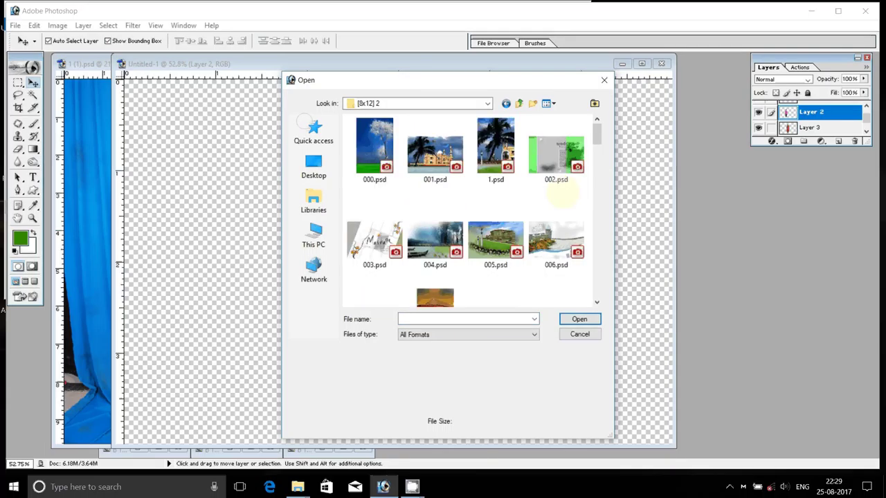
scroll(559, 197, "down", 3)
scroll(558, 198, "down", 3)
scroll(558, 199, "up", 3)
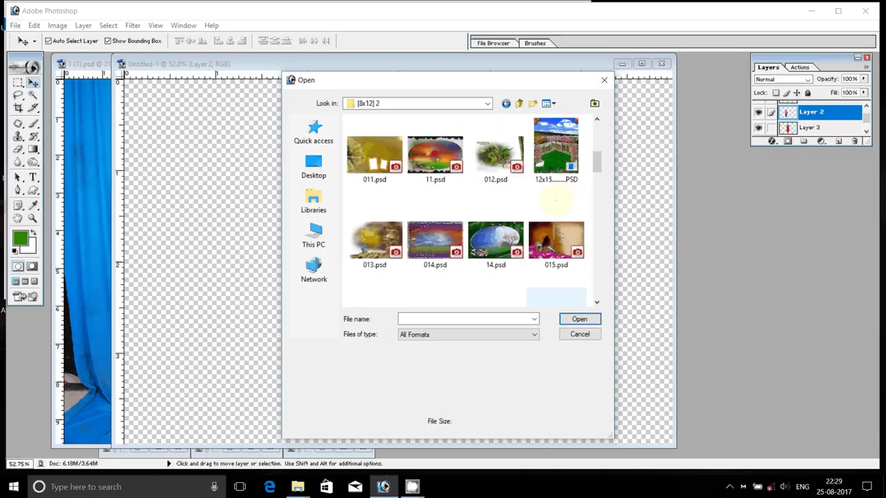
scroll(557, 199, "up", 2)
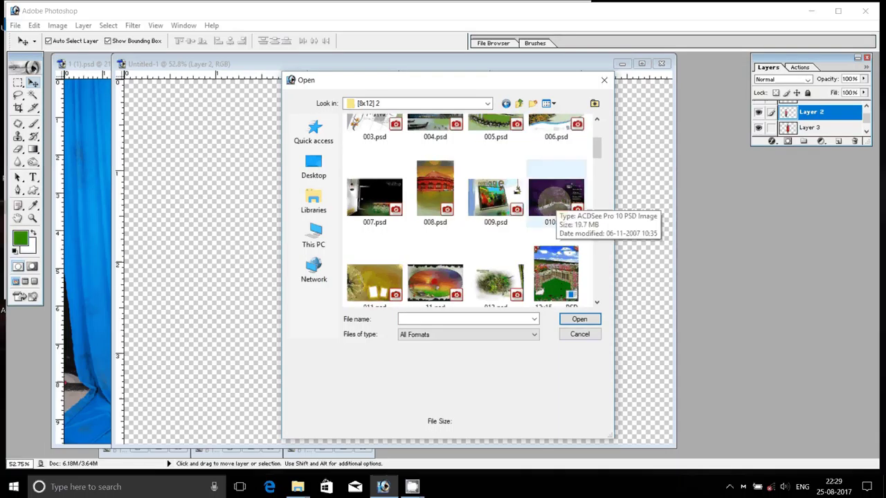
left_click(555, 273)
Open the garden background and set Image Size to 8 × 12 inches, proportions unconstrained.
key("Return")
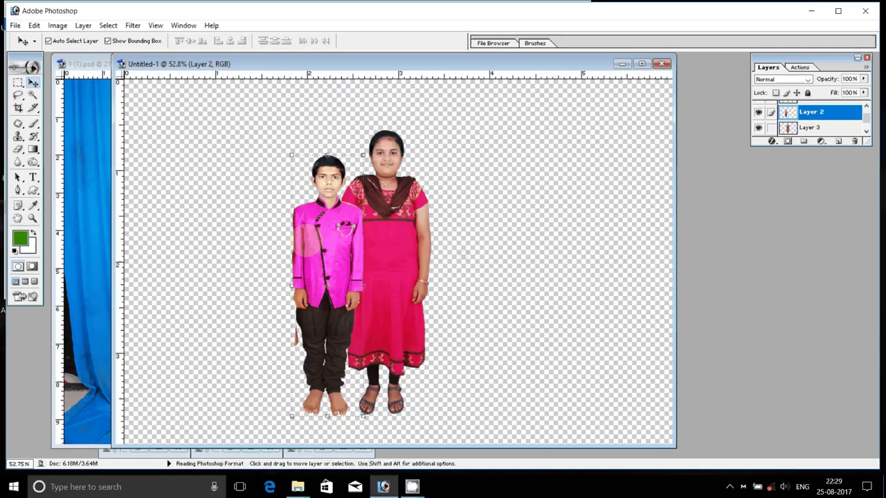
mouse_move(333, 102)
left_mouse_down()
mouse_move(555, 108)
mouse_move(524, 97)
left_mouse_up()
right_click(524, 97)
left_click(561, 115)
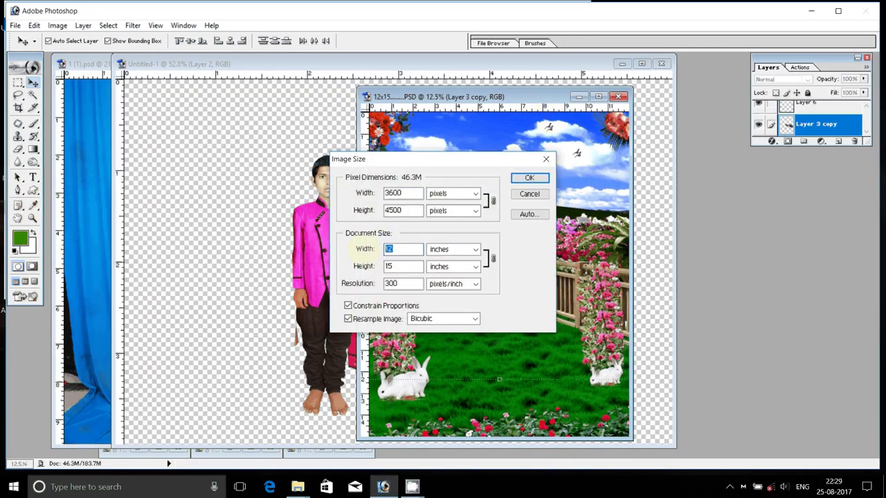
type("8")
key("Tab")
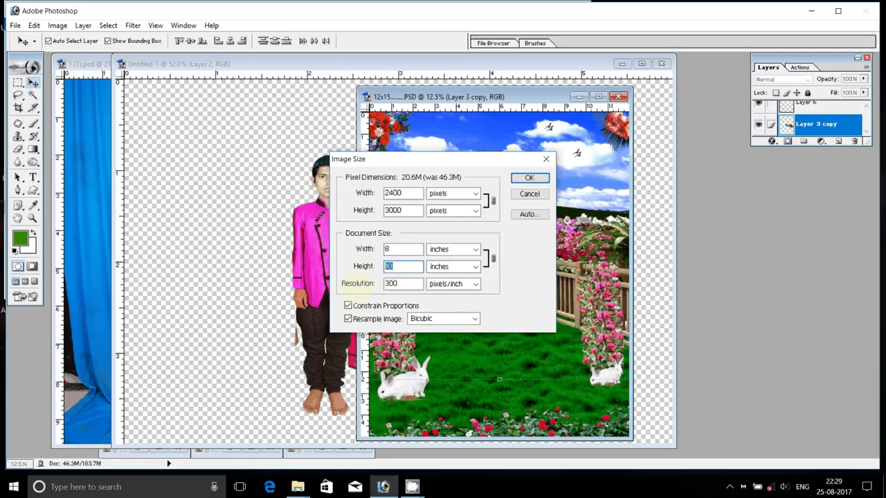
left_click(366, 305)
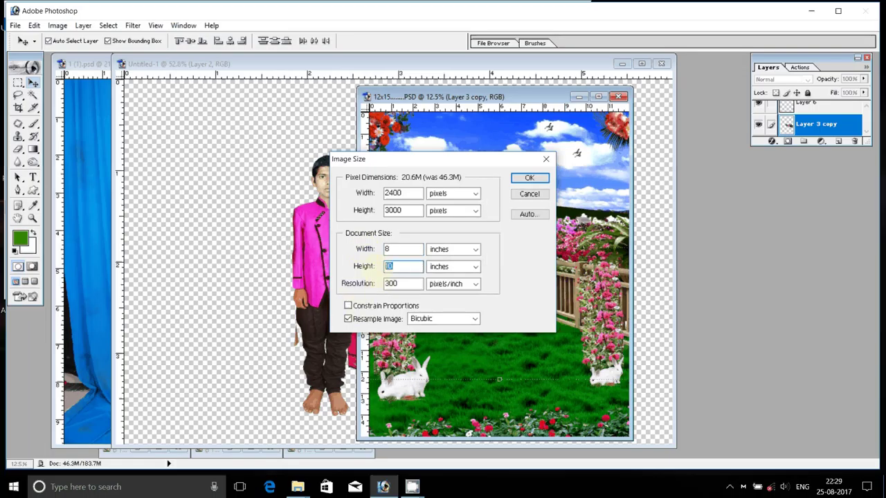
type("12")
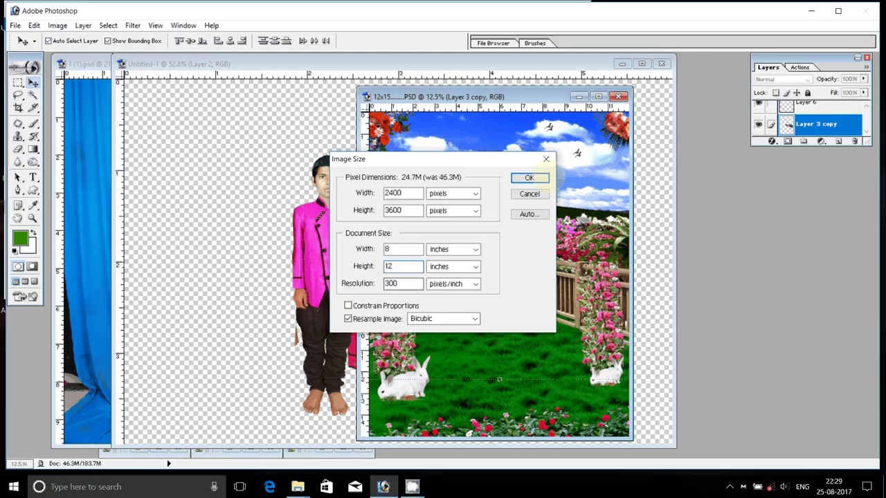
left_click(544, 177)
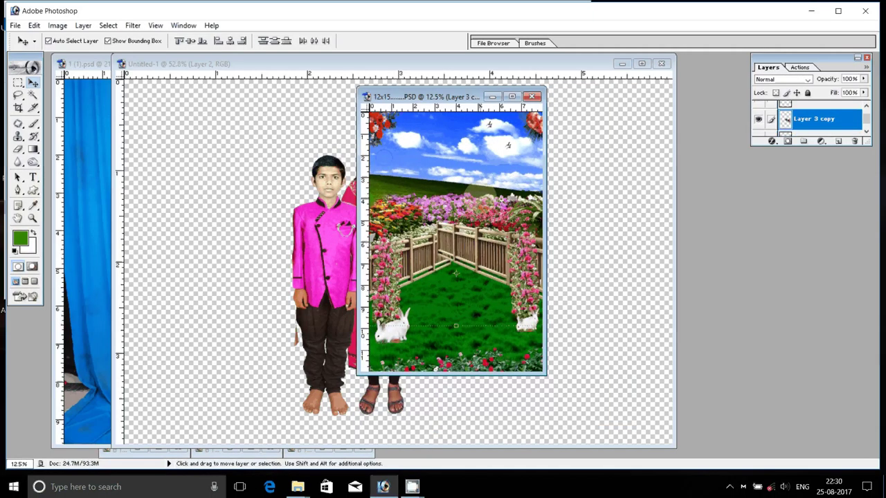
Recheck the garden image's Image Size settings and zoom in on it.
left_click(455, 195)
right_click(465, 98)
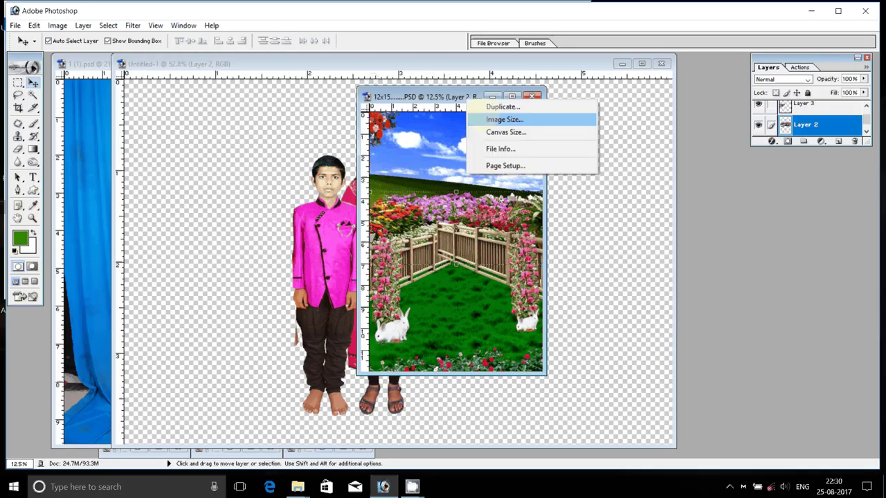
left_click(505, 119)
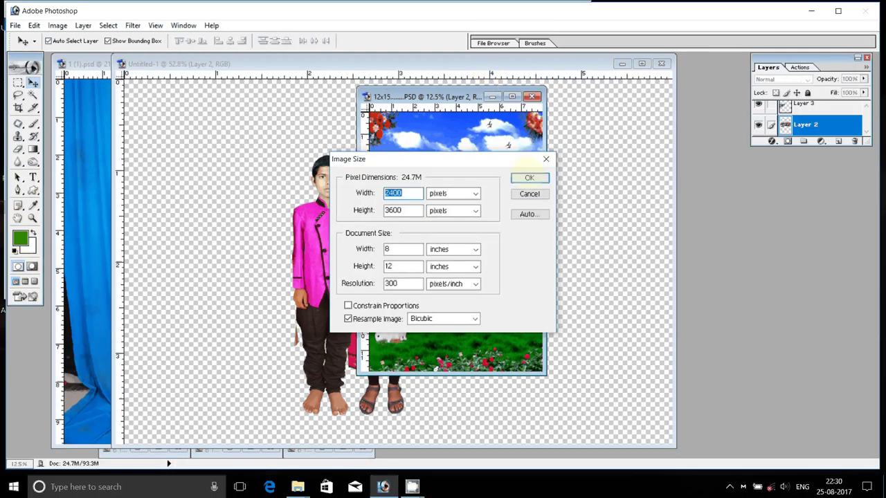
left_click(529, 178)
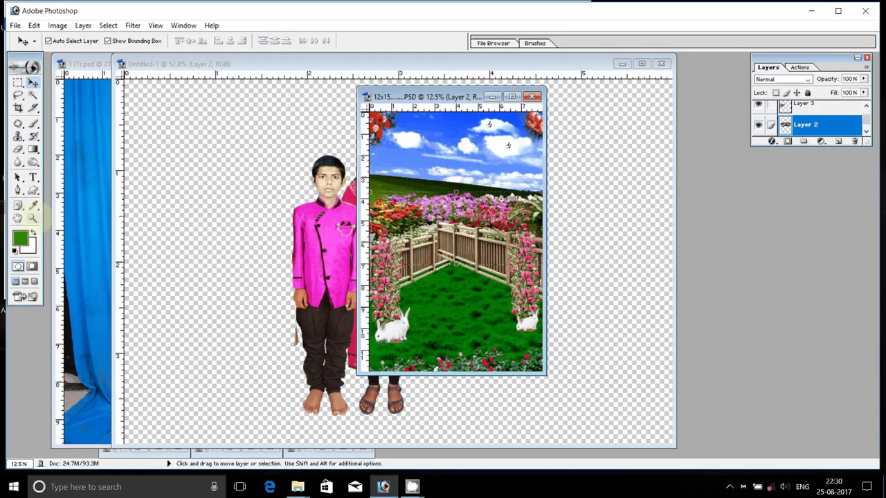
left_click(33, 218)
left_click(294, 43)
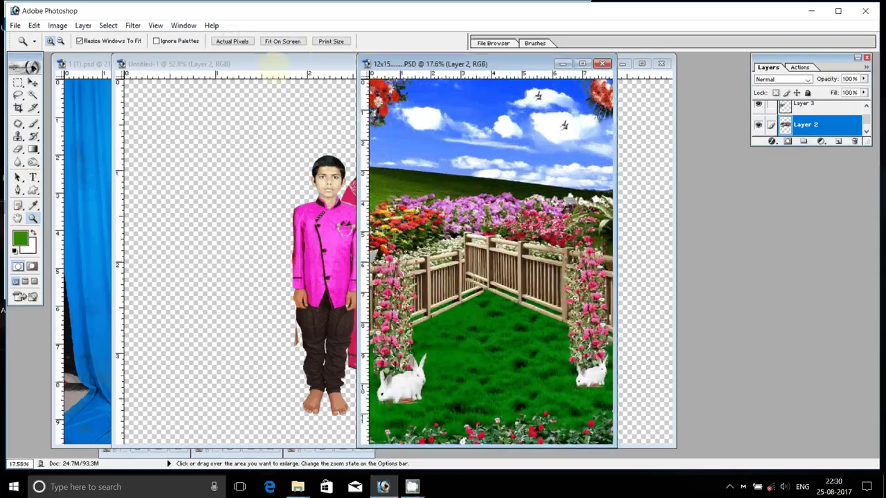
Merge the visible people layers and drag the merged pair into the garden document.
left_click(173, 64)
left_click(83, 25)
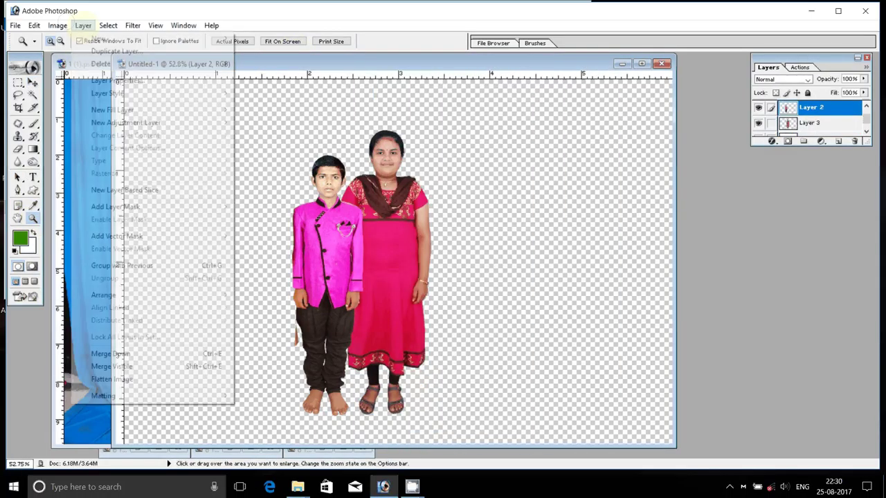
left_click(104, 367)
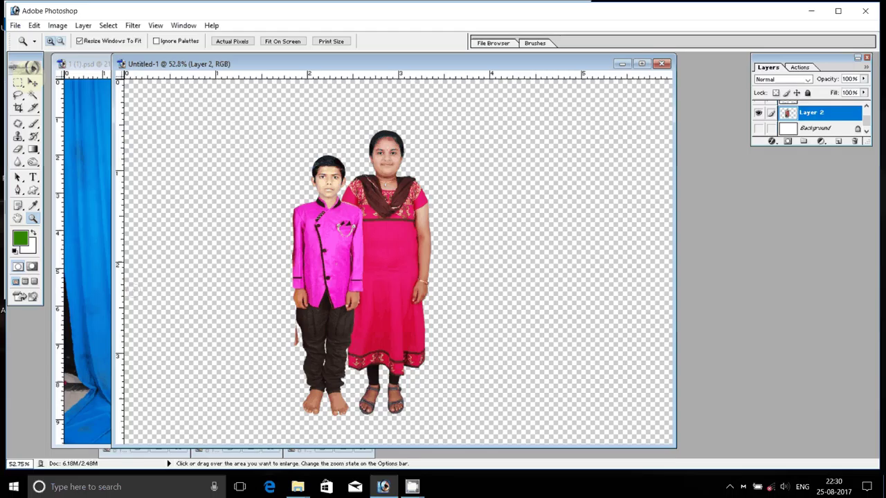
key("v")
left_click_drag(400, 62, 138, 63)
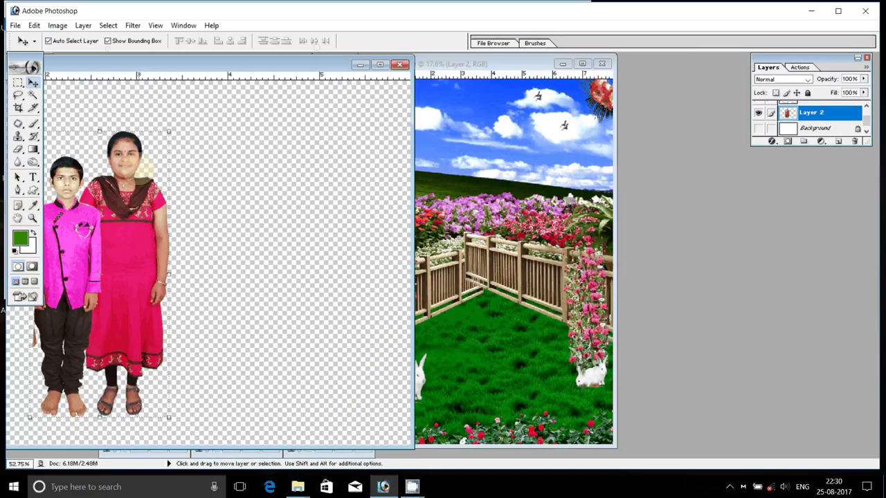
mouse_move(139, 166)
left_mouse_down()
mouse_move(515, 200)
mouse_move(490, 229)
mouse_move(476, 220)
left_mouse_up()
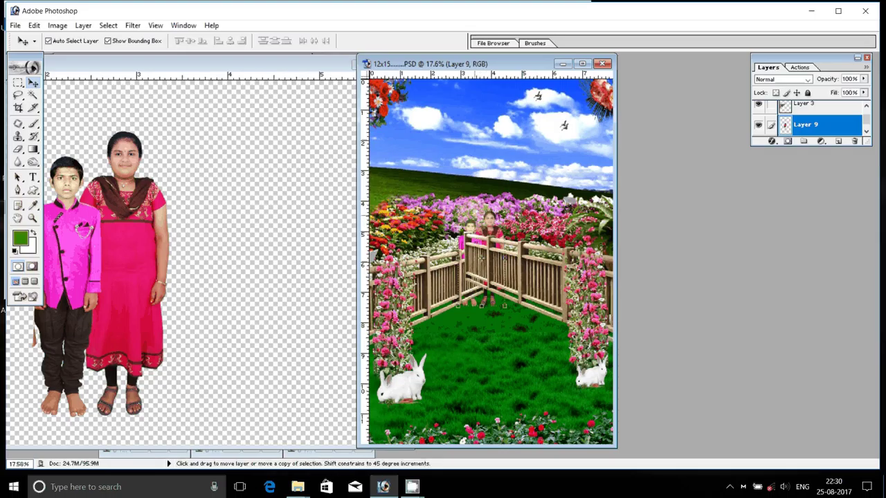
Bring Layer 9 above the fence, enlarge it to about 318% and centre it on the lawn.
key("ctrl+shift+bracketright")
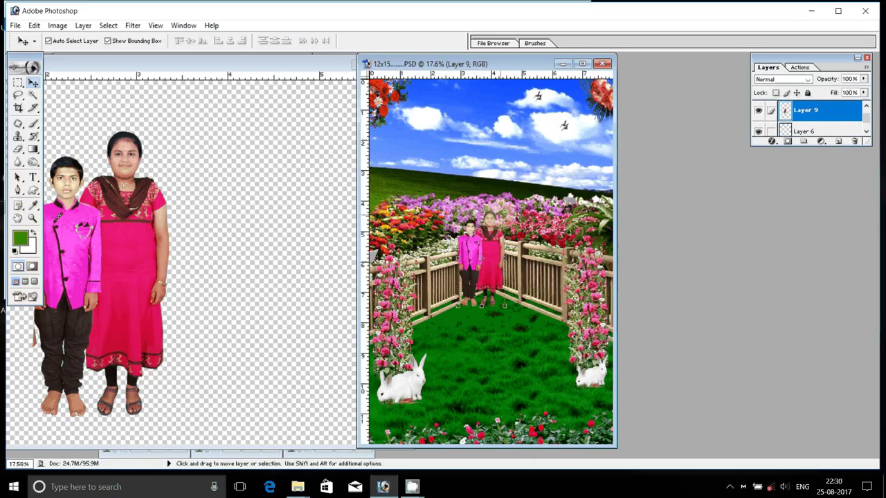
left_click_drag(484, 249, 485, 247)
left_click_drag(504, 305, 555, 411)
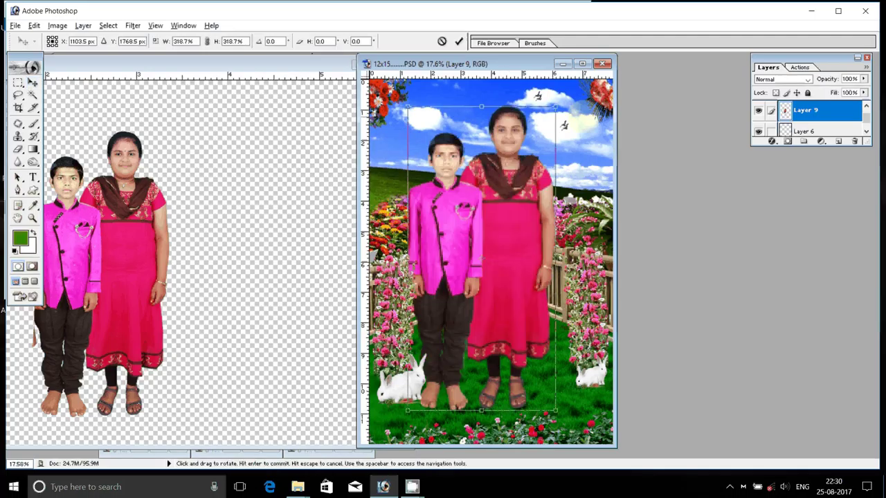
left_click(520, 212)
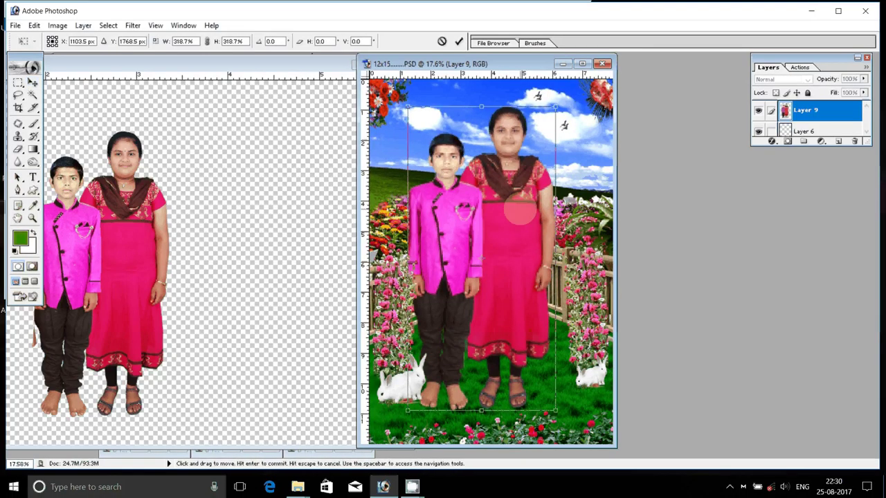
key("Return")
left_click_drag(521, 212, 519, 218)
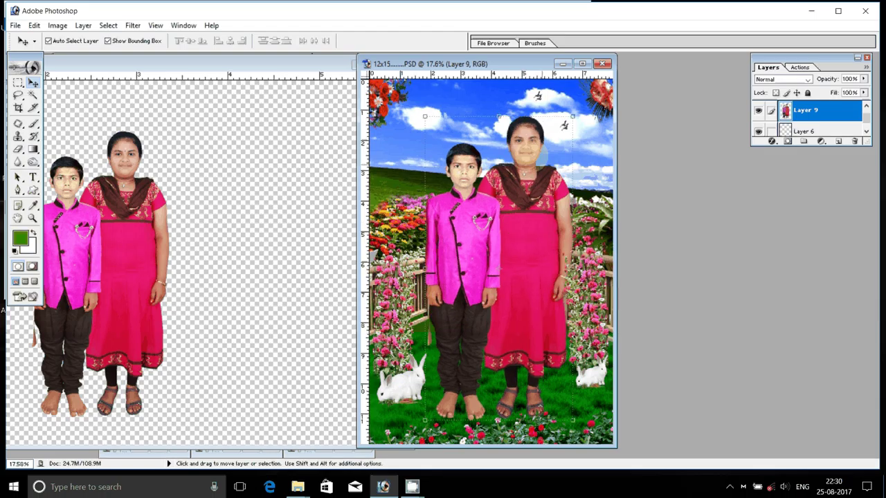
left_click(215, 64)
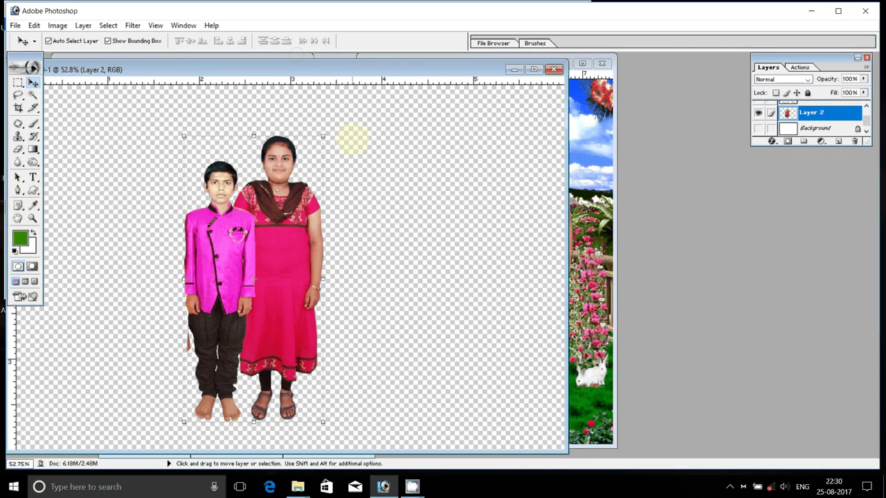
left_click(254, 282, "alt")
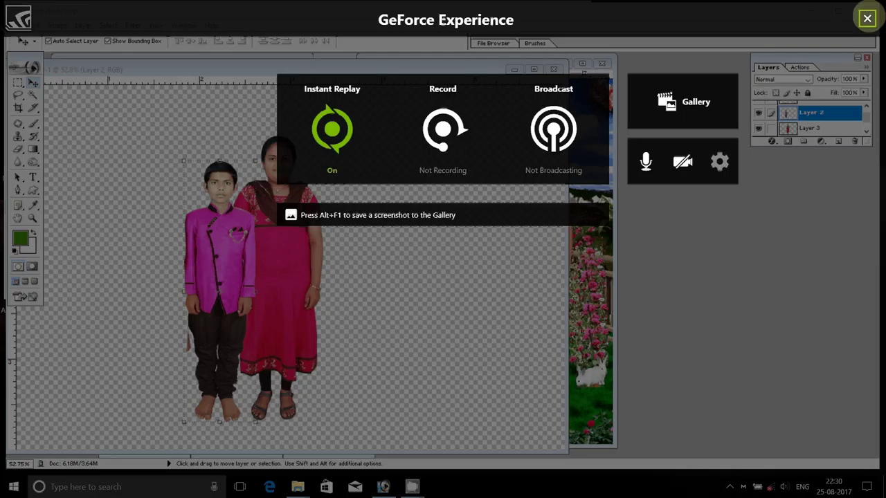
Apply Levels to the boy's Layer 2 with the midtone gamma set to 0.91.
left_click(866, 19)
key("ctrl+l")
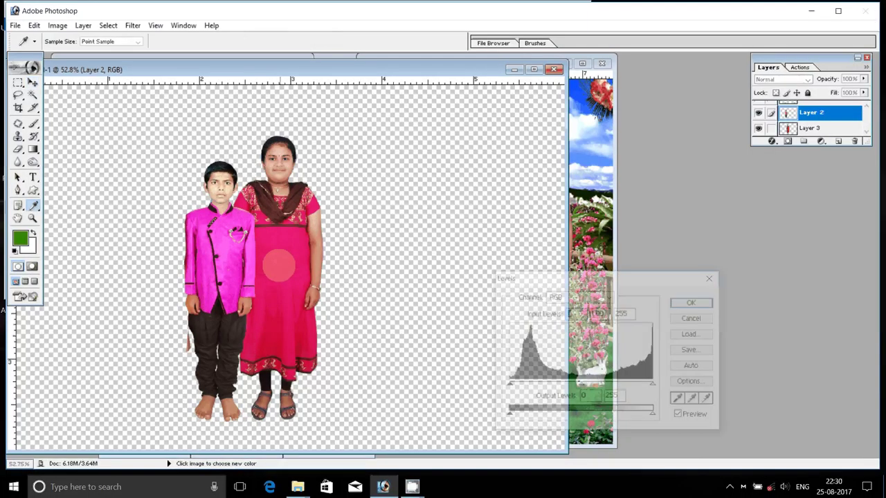
left_click_drag(581, 385, 600, 386)
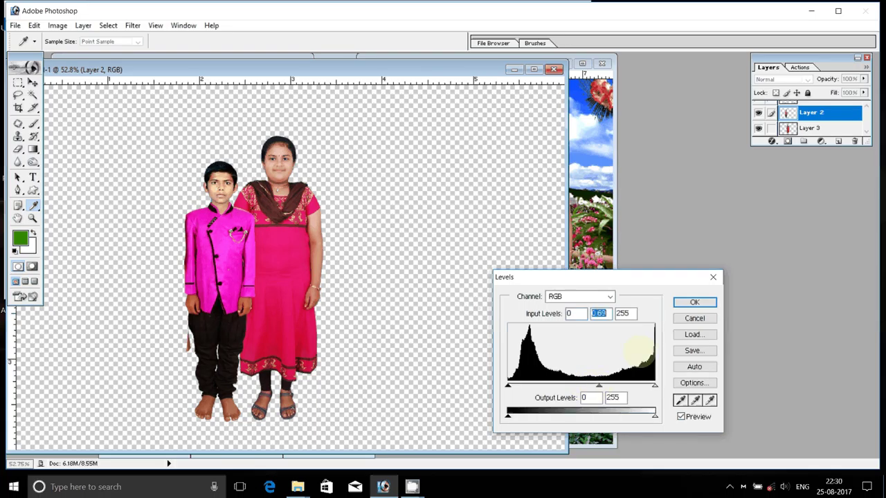
left_click(695, 302)
Zoom in to 200% on the boy in the cutout document.
key("v")
key("z")
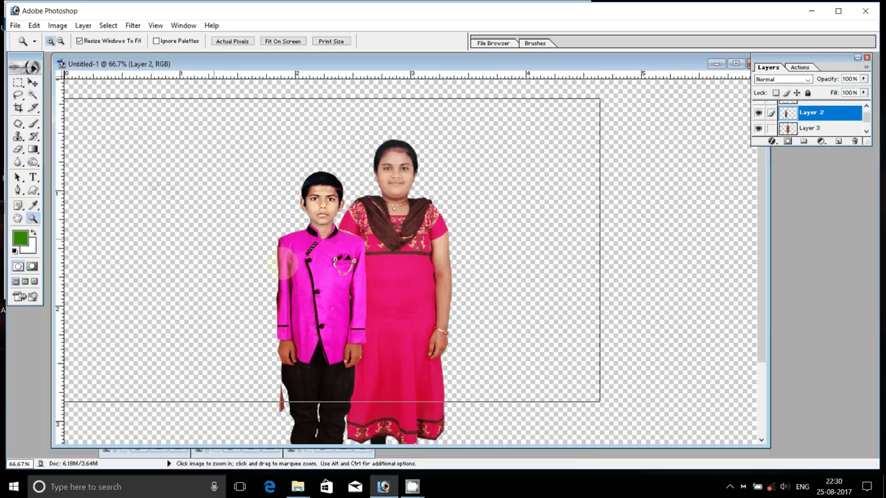
left_click(484, 242)
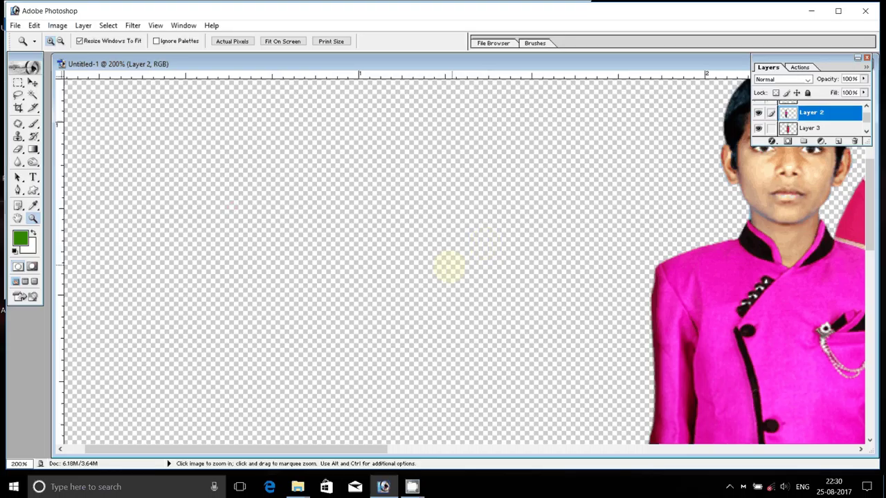
scroll(448, 266, "right", 5)
key("v")
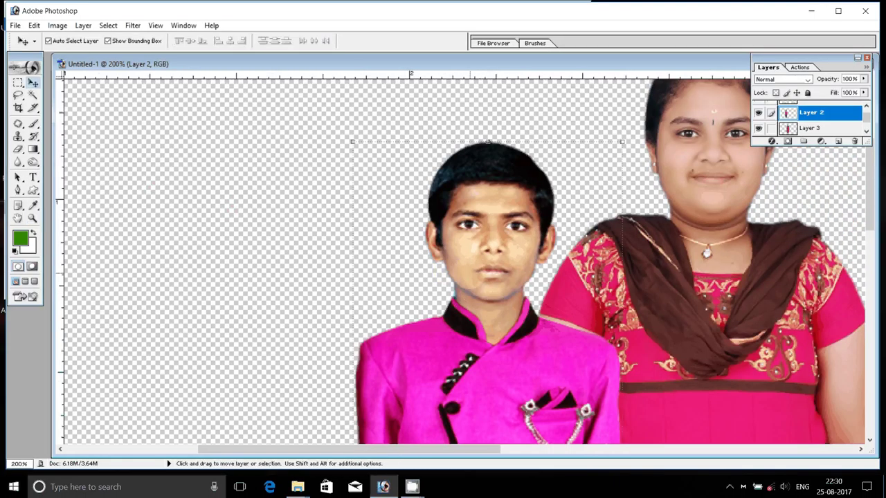
key("i")
Shift the boy's highlights +30 toward red with Color Balance.
key("ctrl+b")
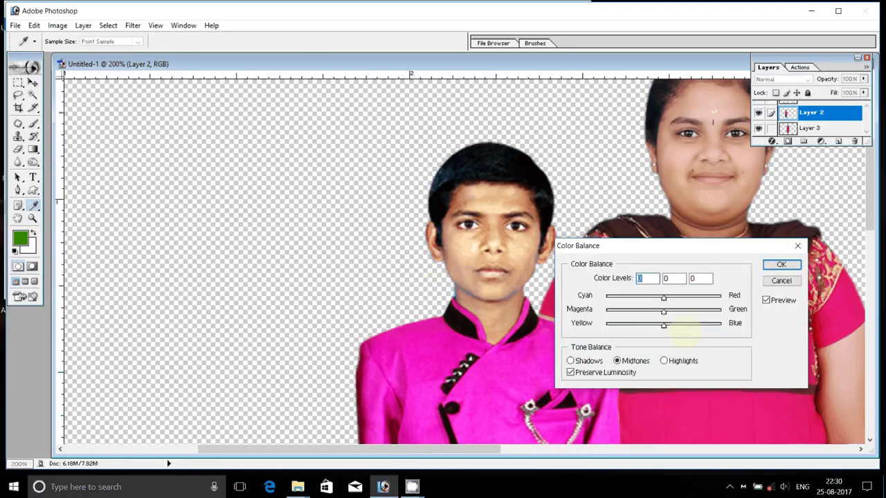
key("ctrl+3")
mouse_move(663, 297)
left_mouse_down()
mouse_move(680, 298)
mouse_move(647, 324)
left_mouse_up()
key("ctrl+2")
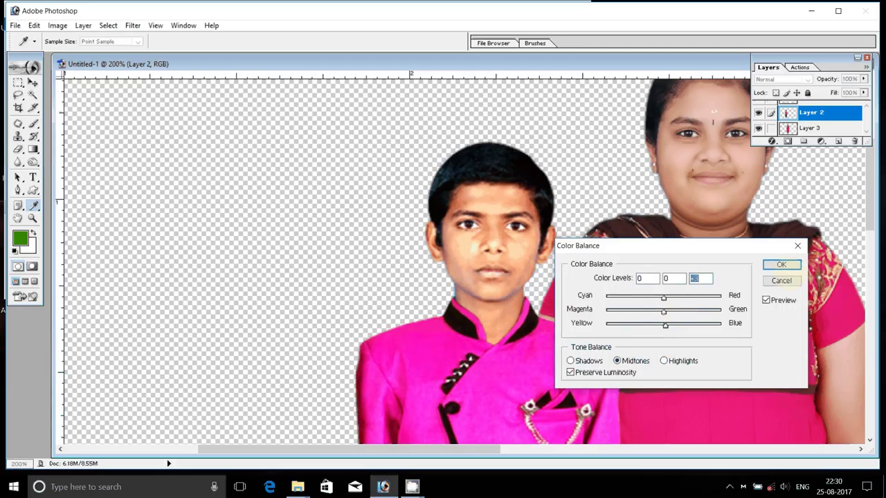
key("Return")
key("v")
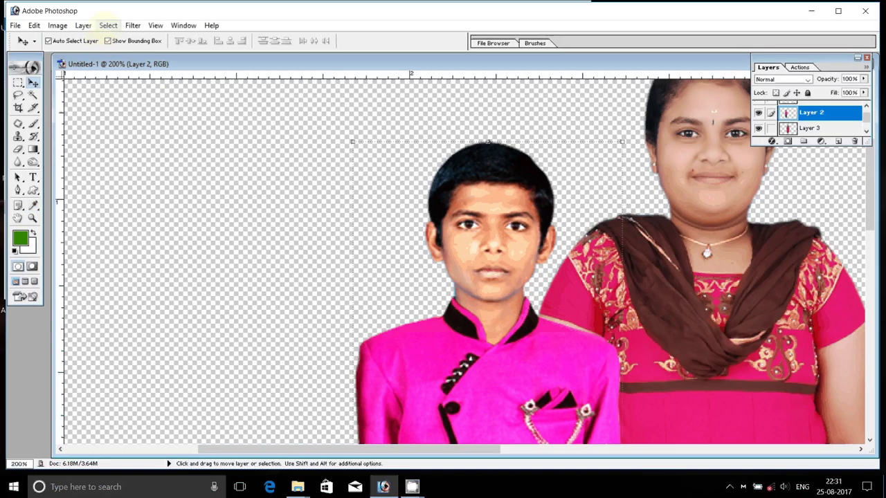
Flatten the cutout document and hide the old boy-and-girl Layer 9 in the garden.
left_click(799, 67)
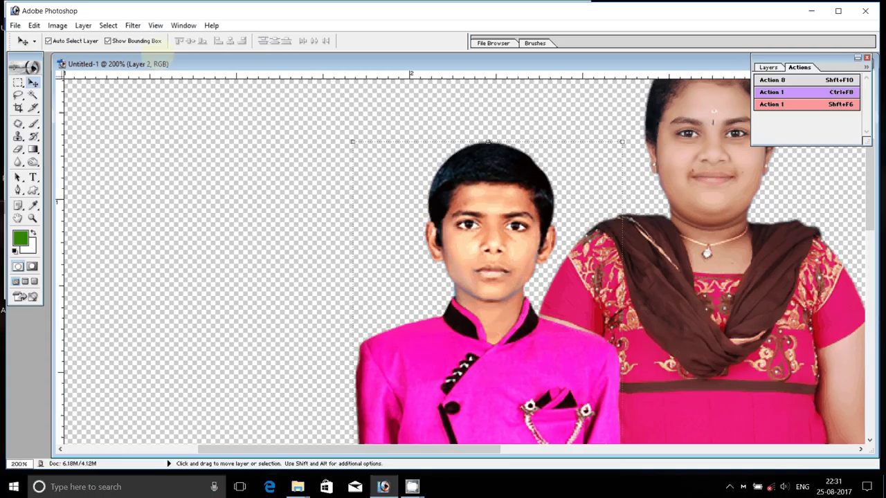
left_click(83, 25)
left_click(110, 366)
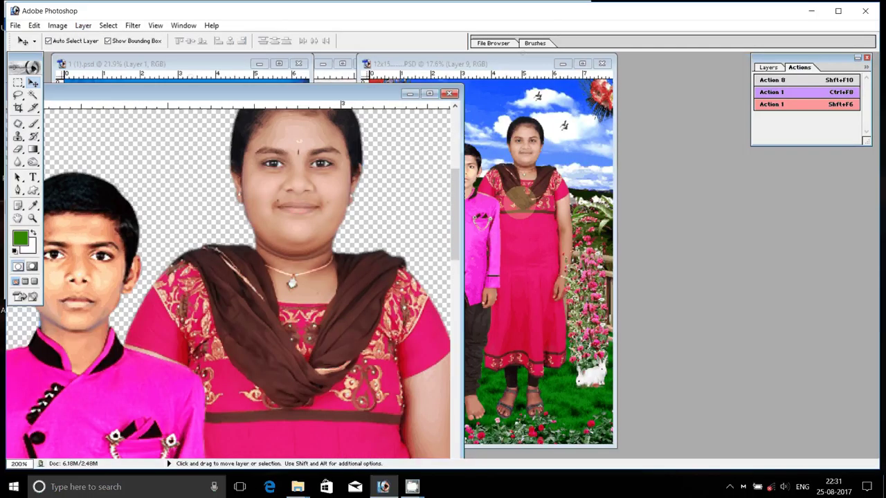
left_click_drag(520, 200, 519, 201)
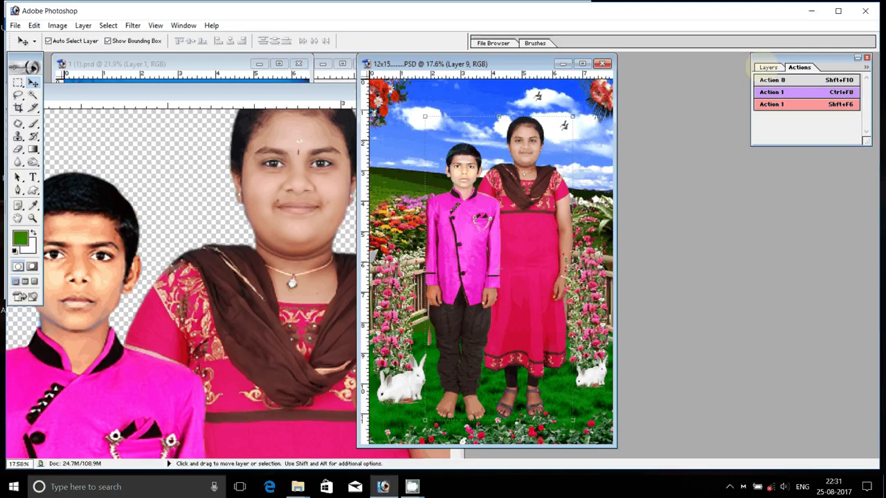
left_click(767, 67)
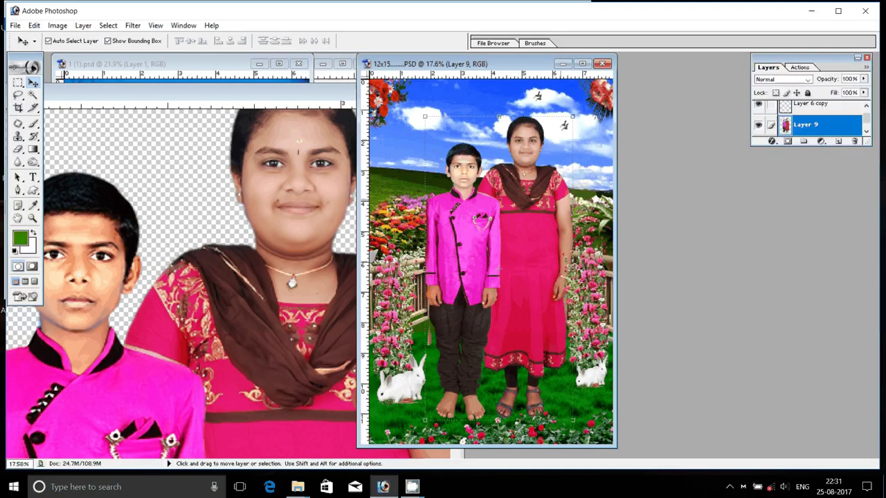
left_click(759, 125)
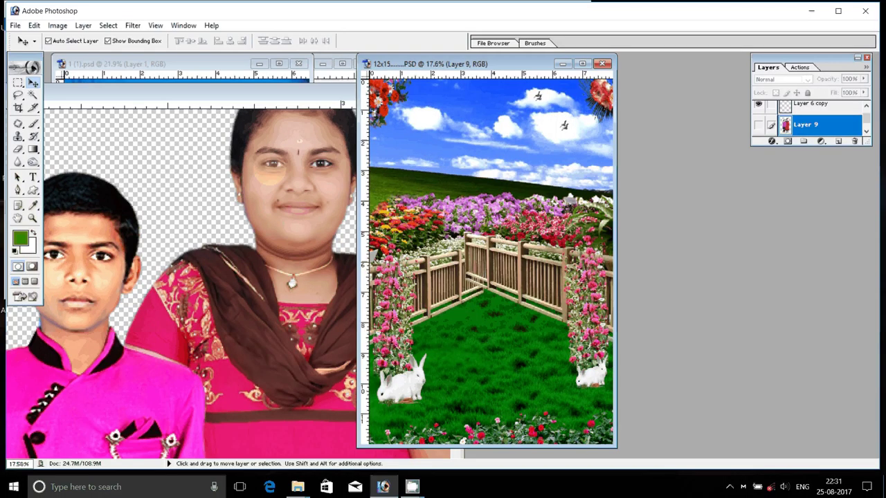
Drag the flattened pair into the garden scene, enlarge it to fit and nudge it lower.
left_click(298, 201)
left_click_drag(299, 200, 418, 145)
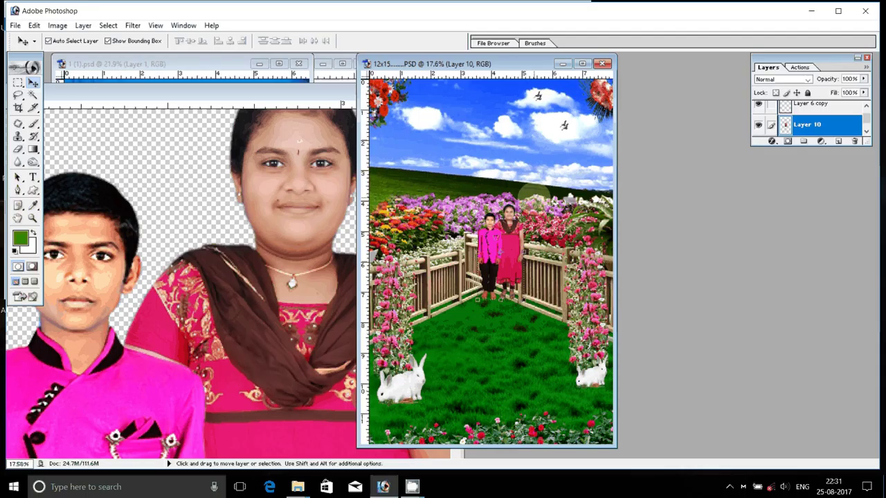
key("ctrl+t")
left_click_drag(524, 200, 634, 119)
key("Return")
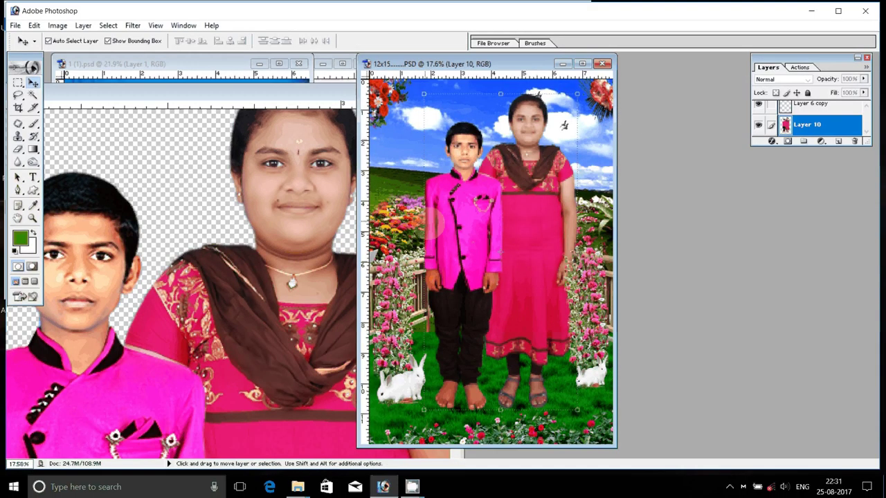
left_click_drag(527, 203, 528, 210)
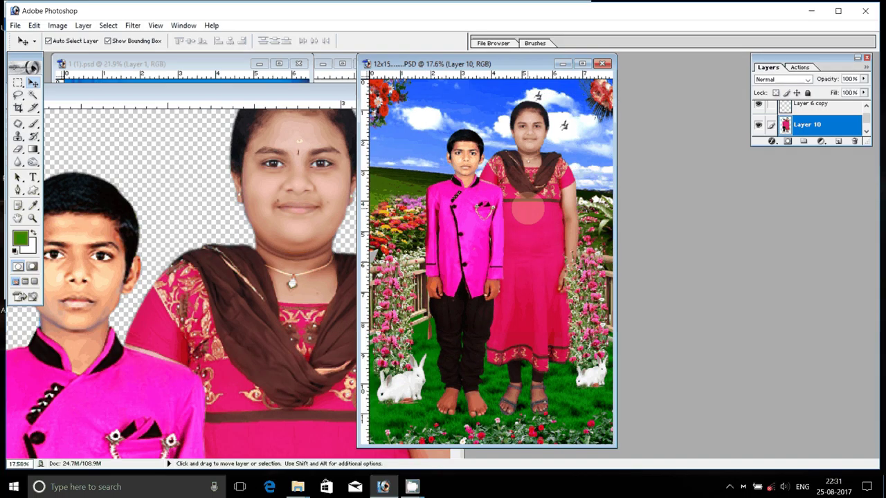
Minimize the girl's close-up and the remaining cutout documents.
key("ctrl+Tab")
left_click(410, 94)
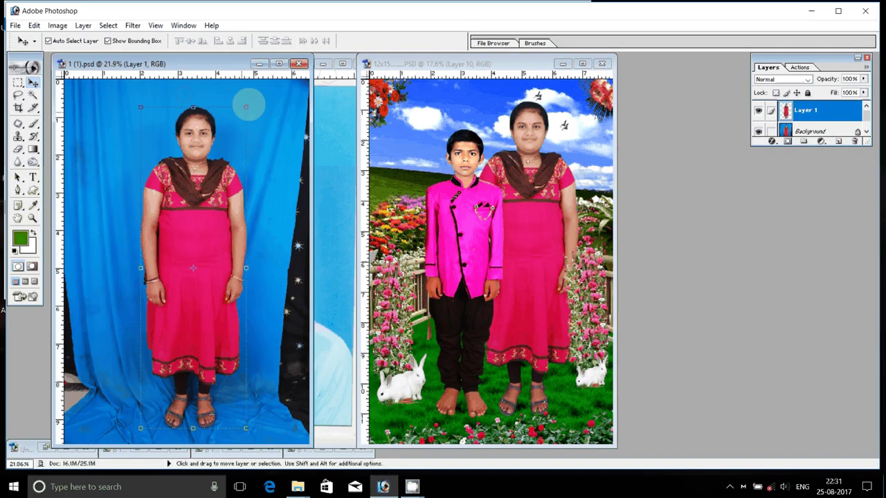
left_click(259, 64)
left_click(323, 63)
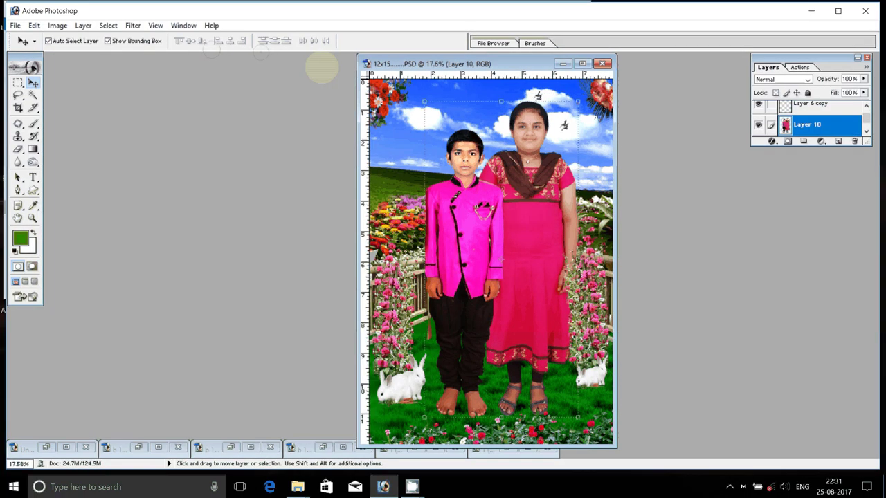
Choose the filled star custom shape and draw a trial star outline.
left_click(33, 190)
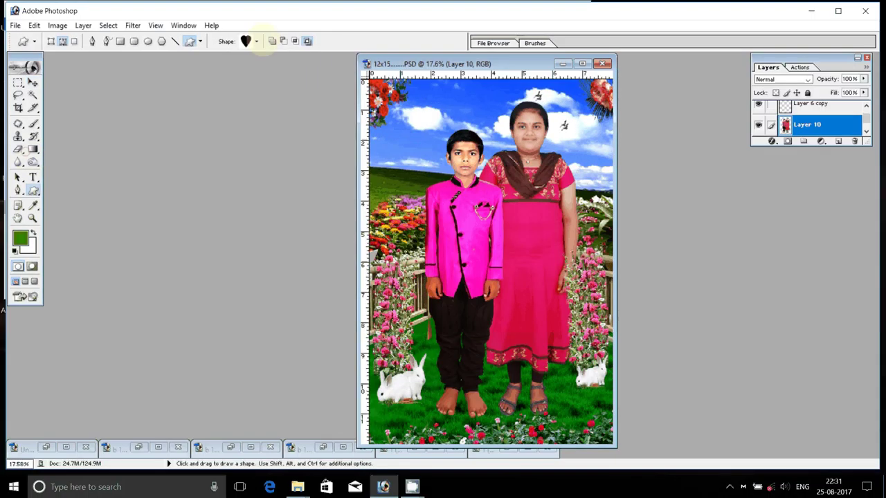
left_click(256, 42)
left_click(229, 66)
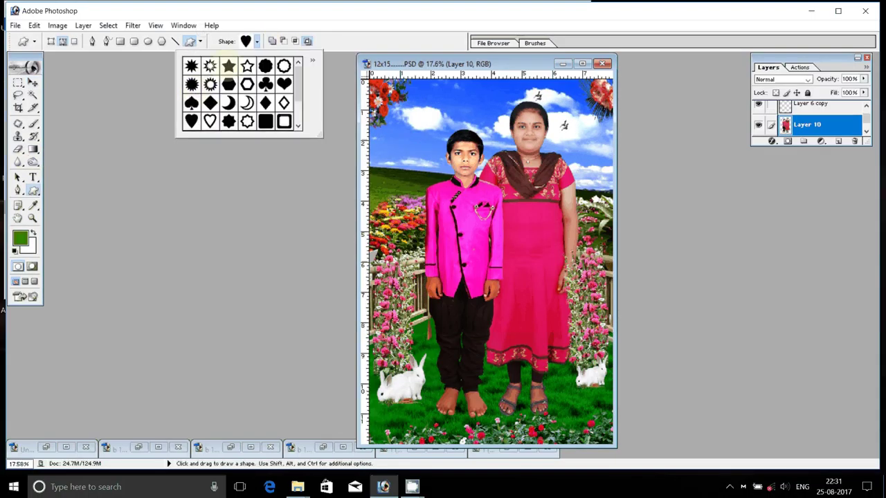
left_click(418, 134)
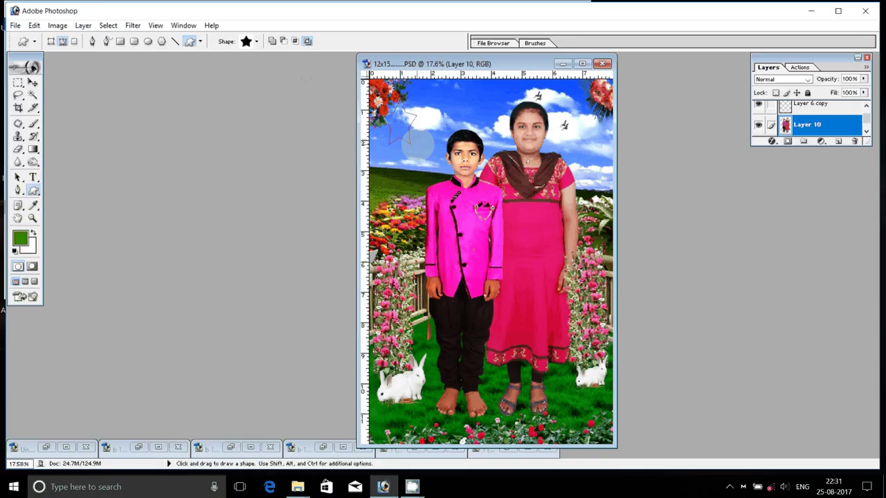
left_click_drag(418, 134, 448, 162)
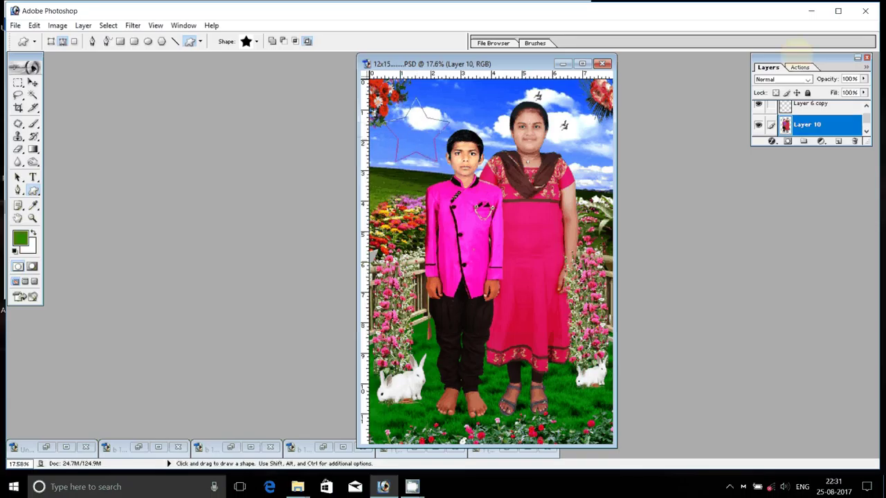
left_click(800, 67)
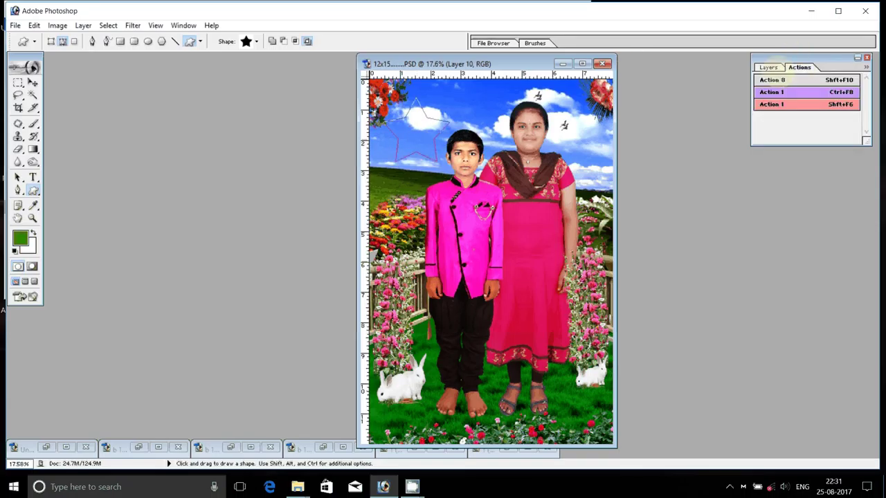
Draw a chrome-gradient-styled star shape layer in the top-left sky.
left_click(272, 41)
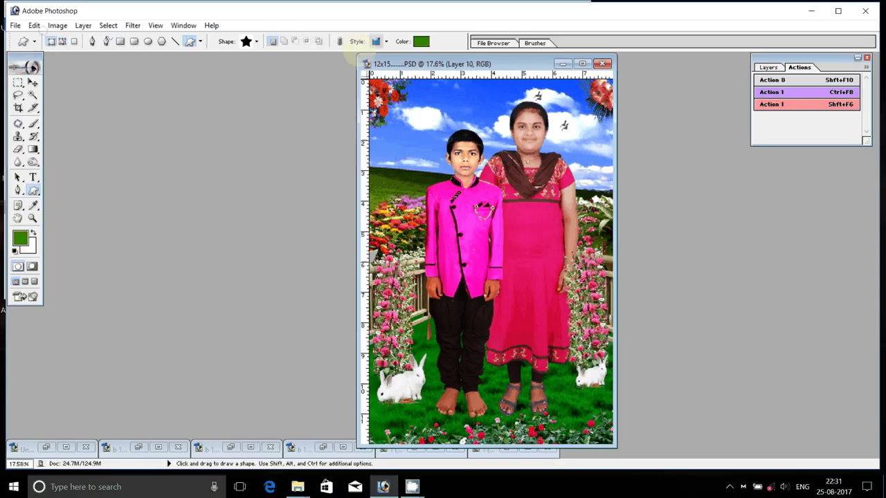
left_click(386, 41)
left_click(357, 103)
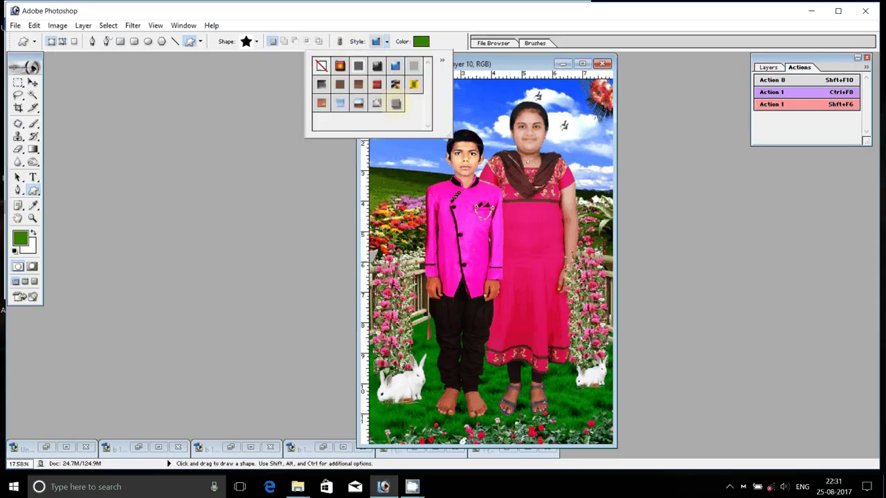
left_click(388, 101)
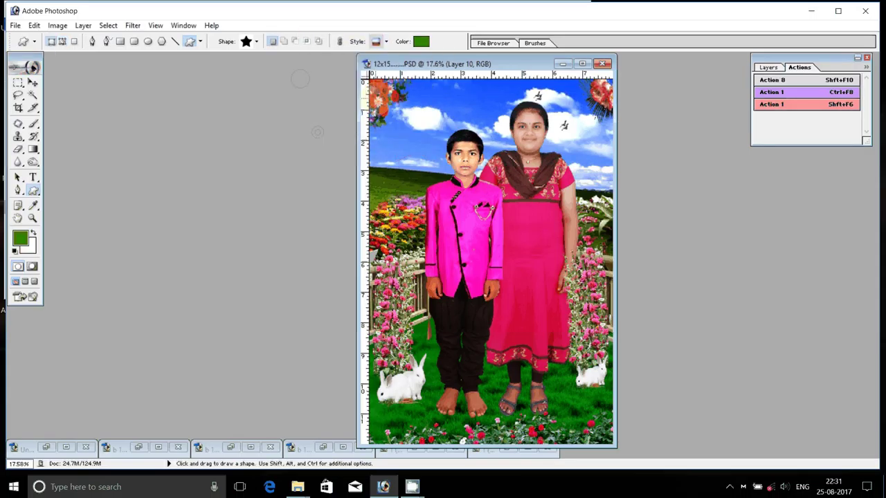
left_click_drag(389, 97, 443, 164)
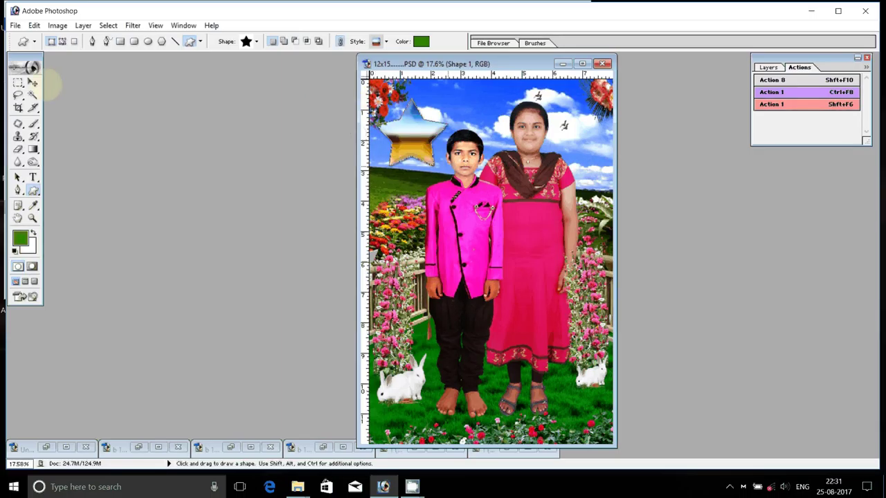
left_click(33, 82)
Bring the boy's portrait into the collage, scale it to 65.1% and clip it into the star.
left_click_drag(413, 135, 418, 130)
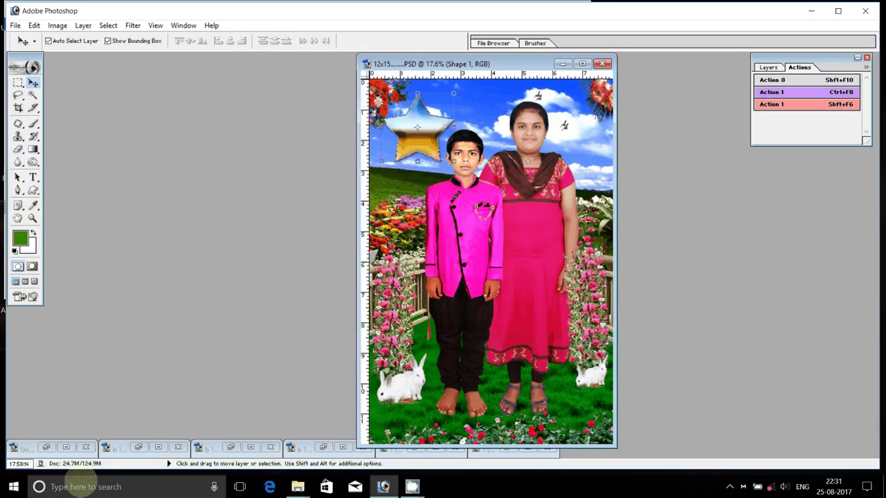
double_click(502, 451)
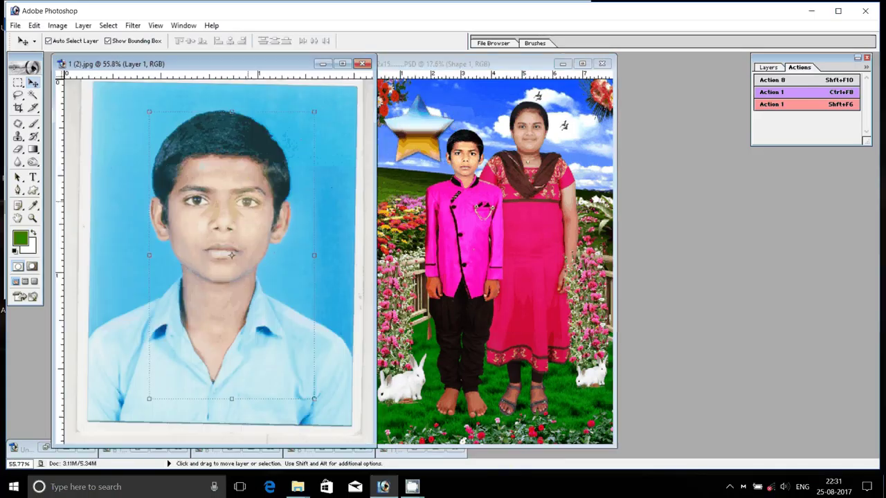
mouse_move(231, 256)
left_mouse_down()
mouse_move(204, 271)
mouse_move(435, 142)
mouse_move(419, 137)
left_mouse_up()
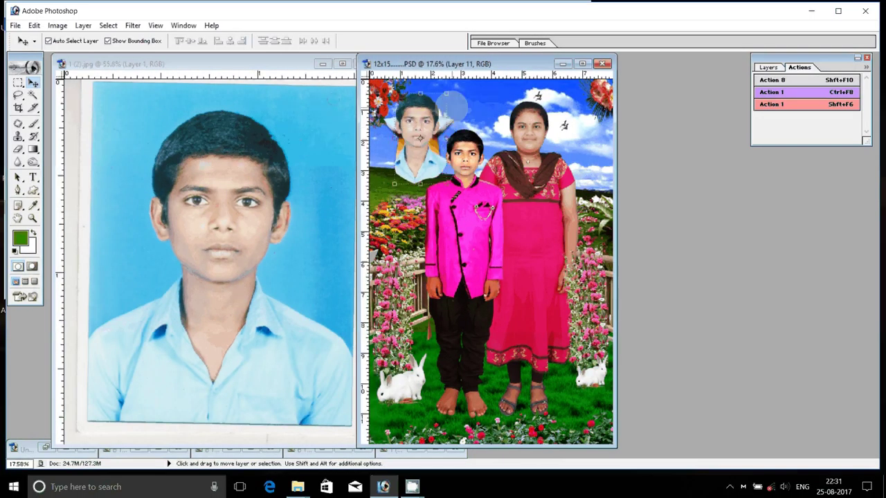
key("ctrl+F8")
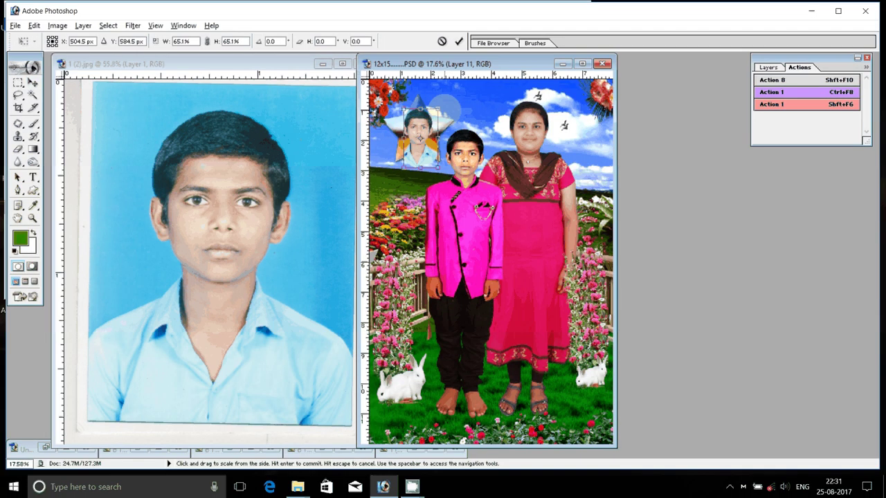
key("Return")
Zoom in to 50% and erase the top of the boy's hair and his shirt.
key("z")
left_click(420, 139)
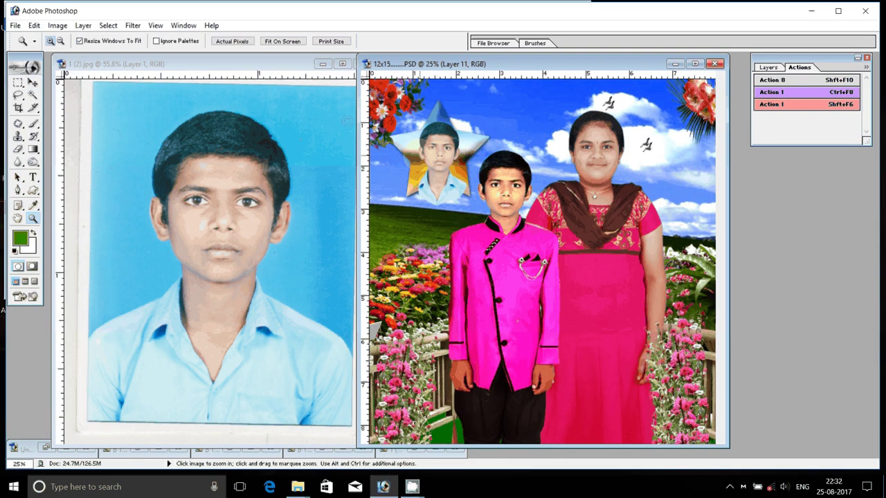
left_click(526, 148)
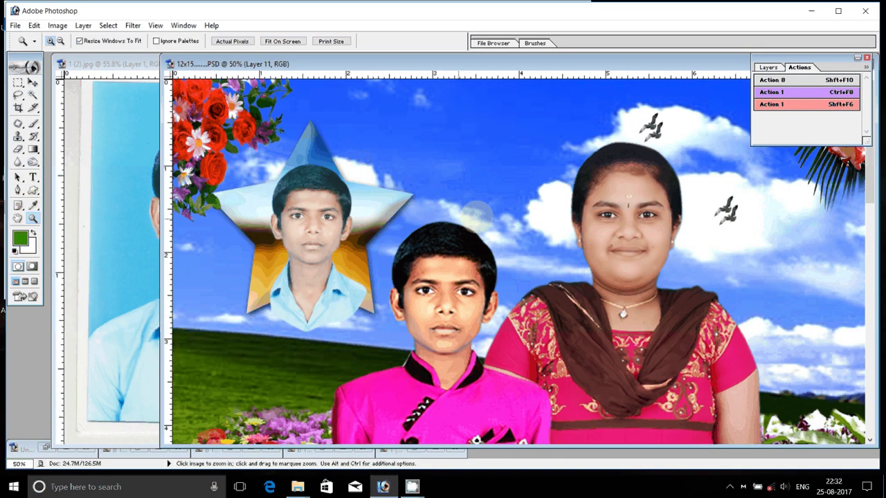
key("e")
mouse_move(283, 160)
left_mouse_down()
mouse_move(238, 288)
mouse_move(263, 260)
mouse_move(244, 196)
left_mouse_up()
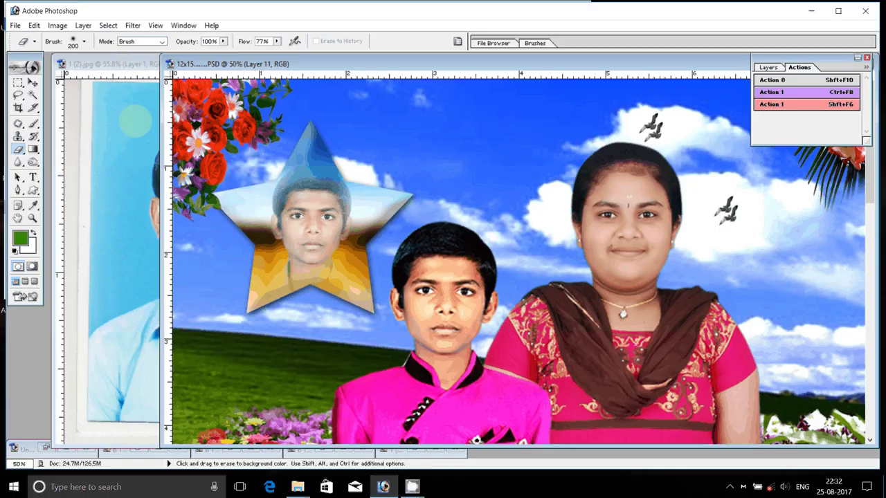
Desaturate the star portrait, flatten the collage, and start Save As.
key("ctrl+shift+u")
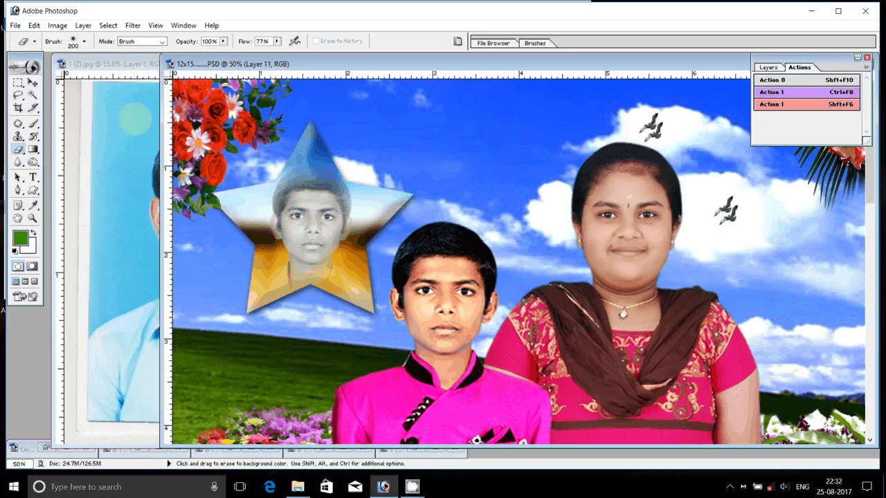
left_click(83, 24)
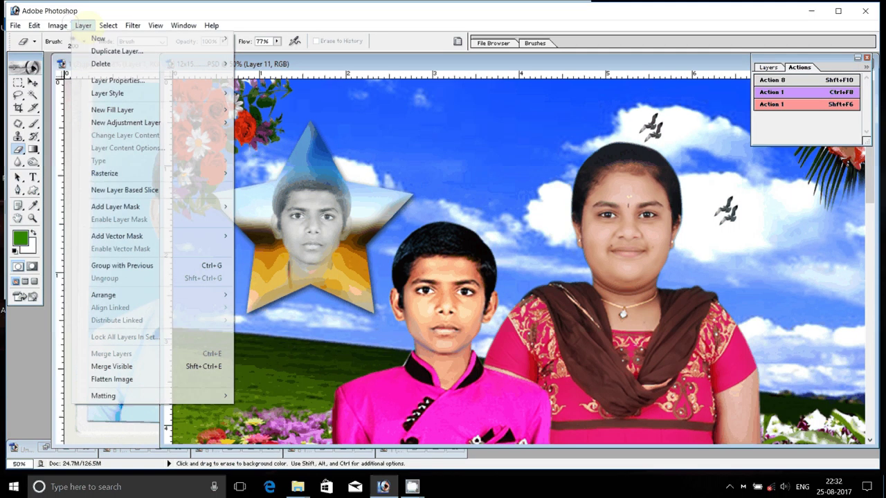
left_click(111, 380)
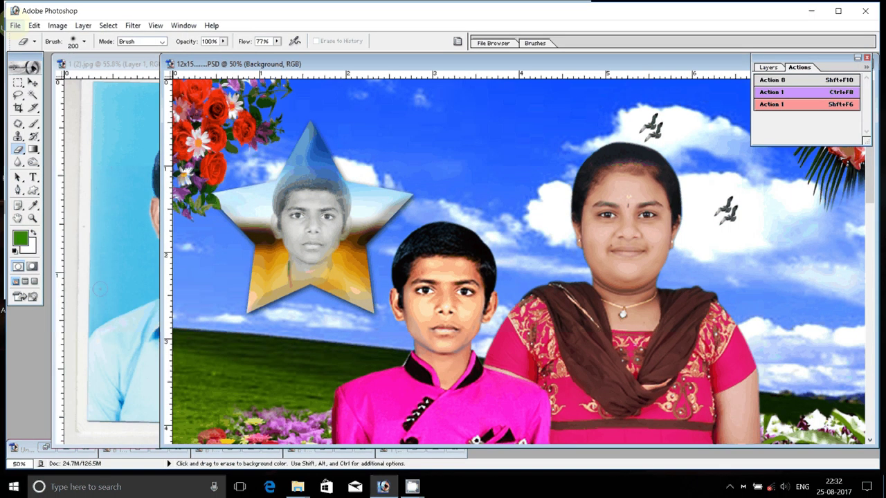
left_click(15, 24)
left_click(52, 131)
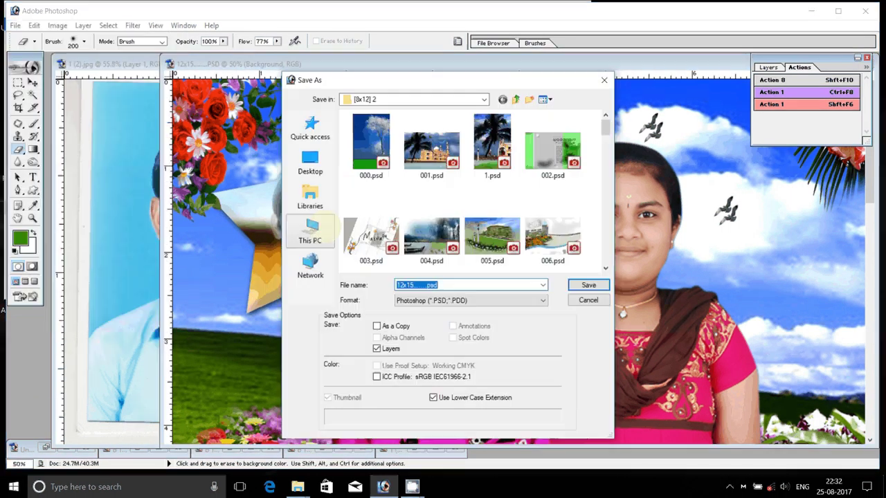
Choose USB Drive (G:) as the save location and JPEG as the format.
left_click(311, 230)
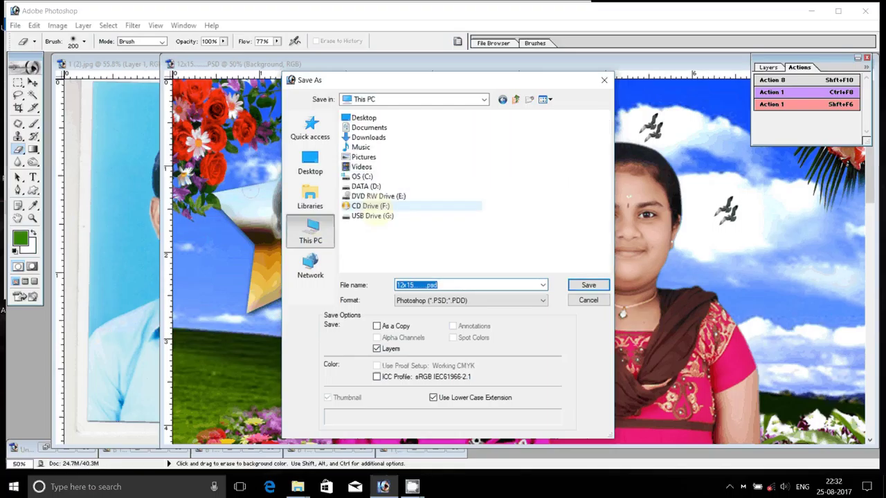
double_click(373, 215)
left_click(463, 300)
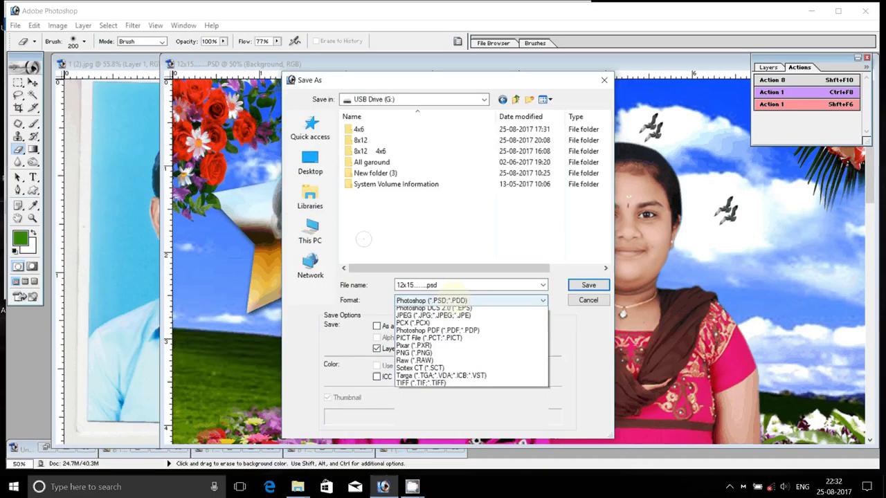
left_click(433, 315)
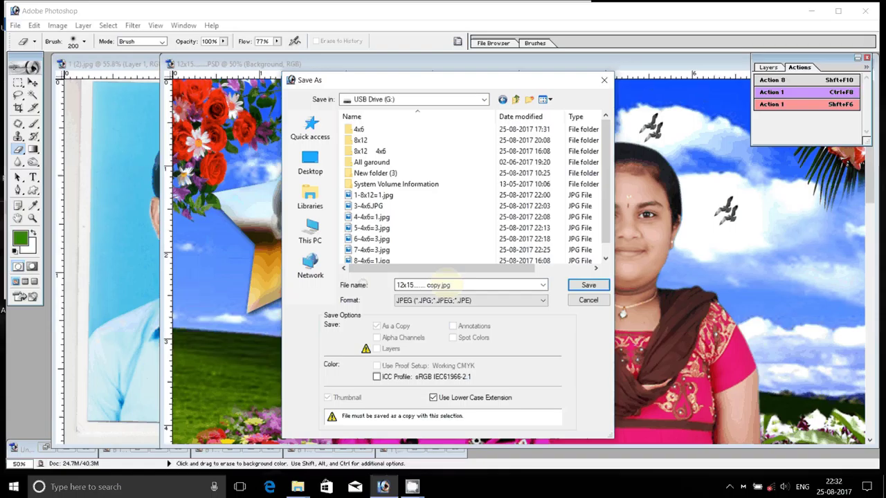
Save as '9-8x12=1 Lmn' at maximum JPEG quality, then minimise Photoshop.
scroll(484, 151, "down", 1)
left_click(462, 283)
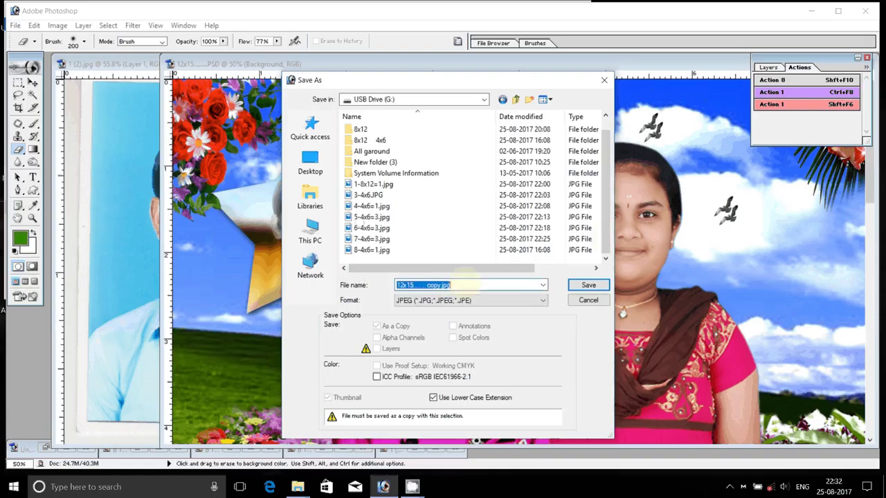
type("9-8x")
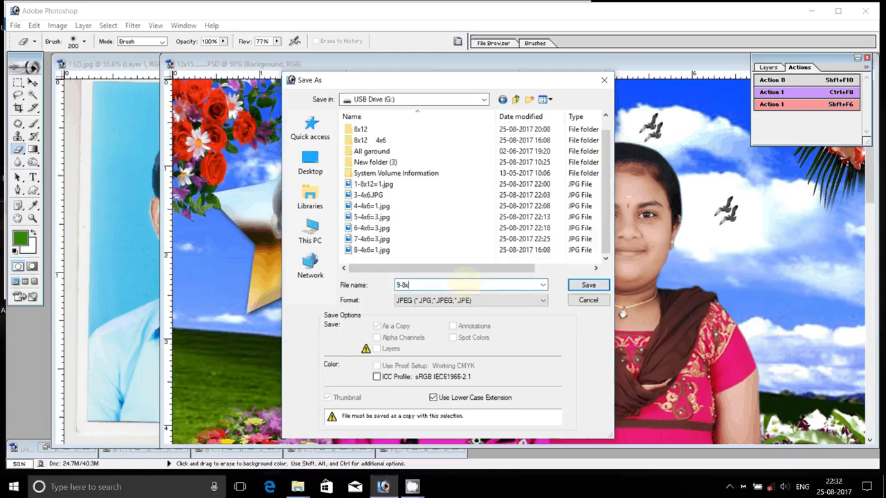
type("12=")
type("1 L")
type("mn")
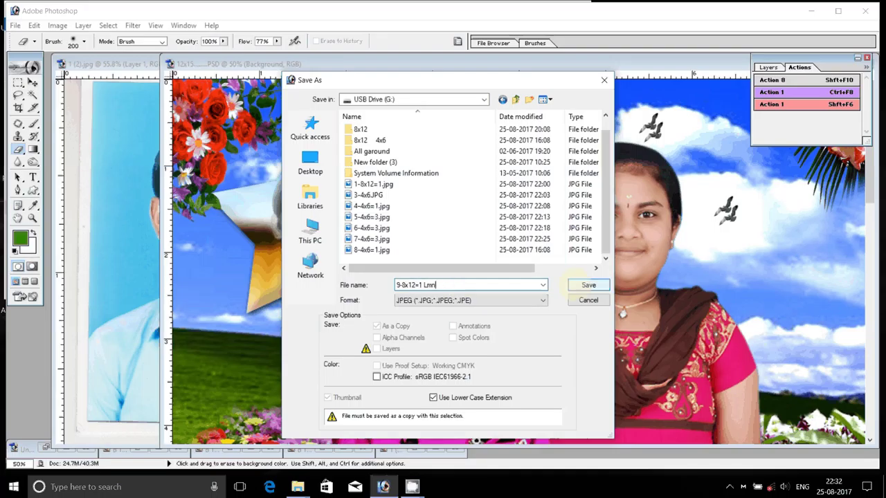
left_click(576, 284)
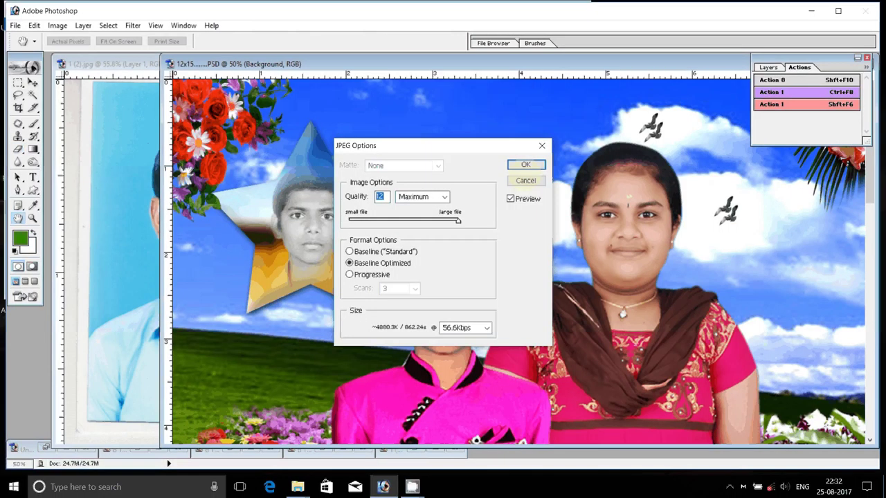
left_click(524, 165)
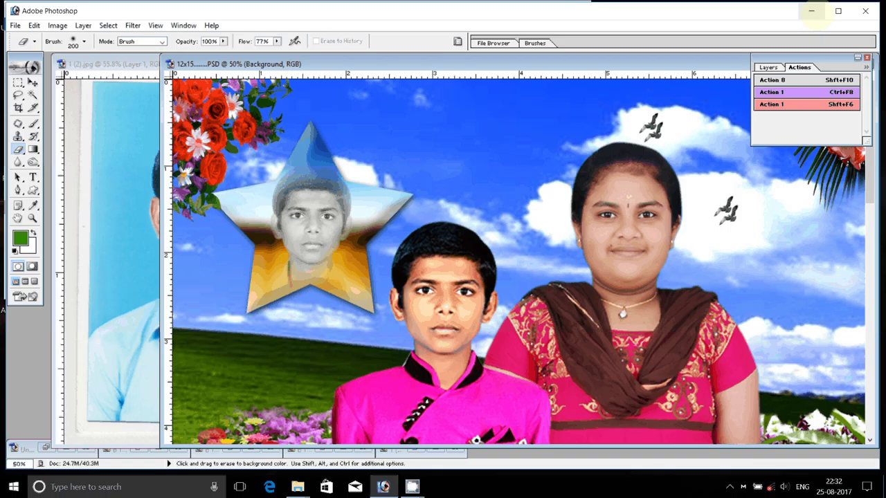
left_click(811, 11)
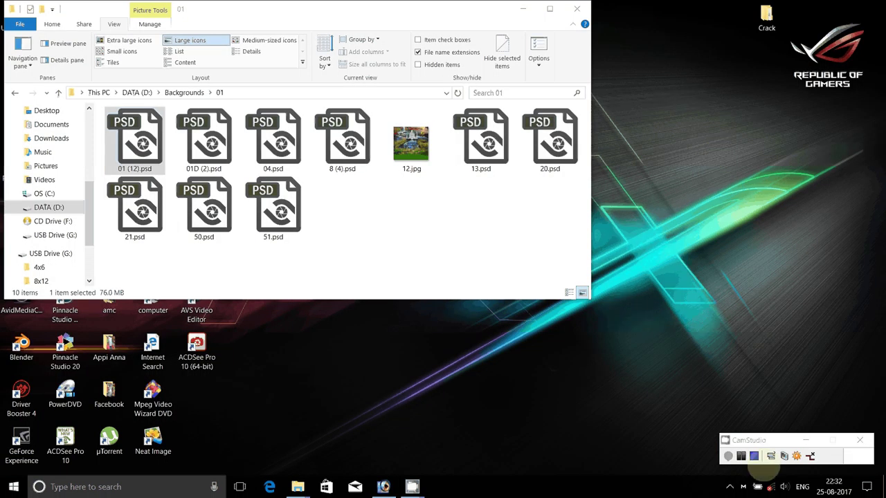